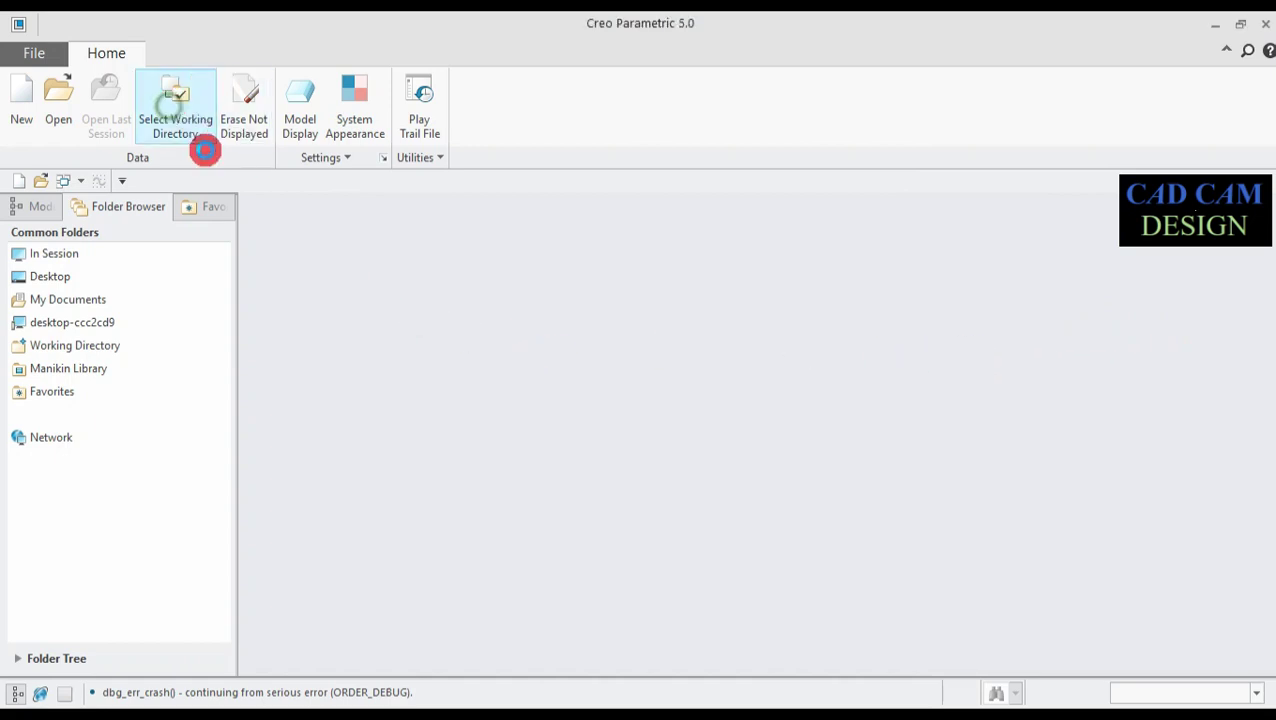
# Set the working directory to the Knuckle joint folder on the Desktop.
pyautogui.click(200, 138)
pyautogui.click(386, 288)
pyautogui.click(395, 265)
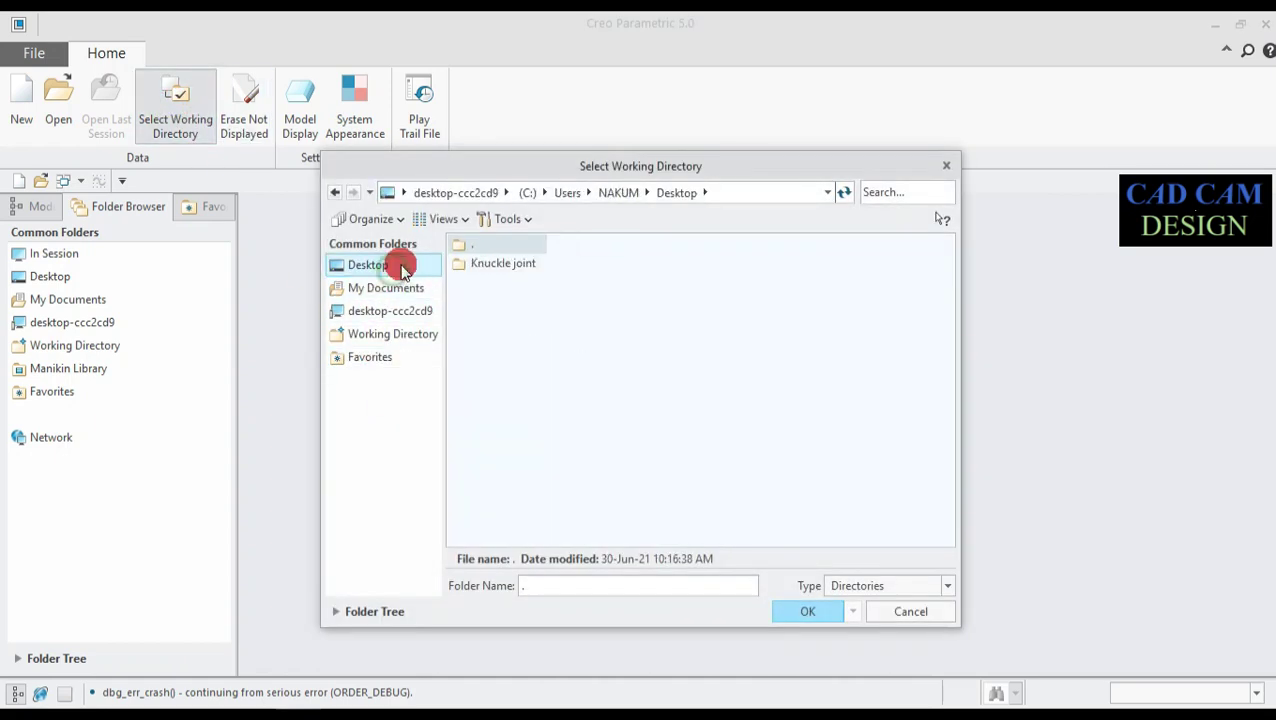
pyautogui.doubleClick(500, 264)
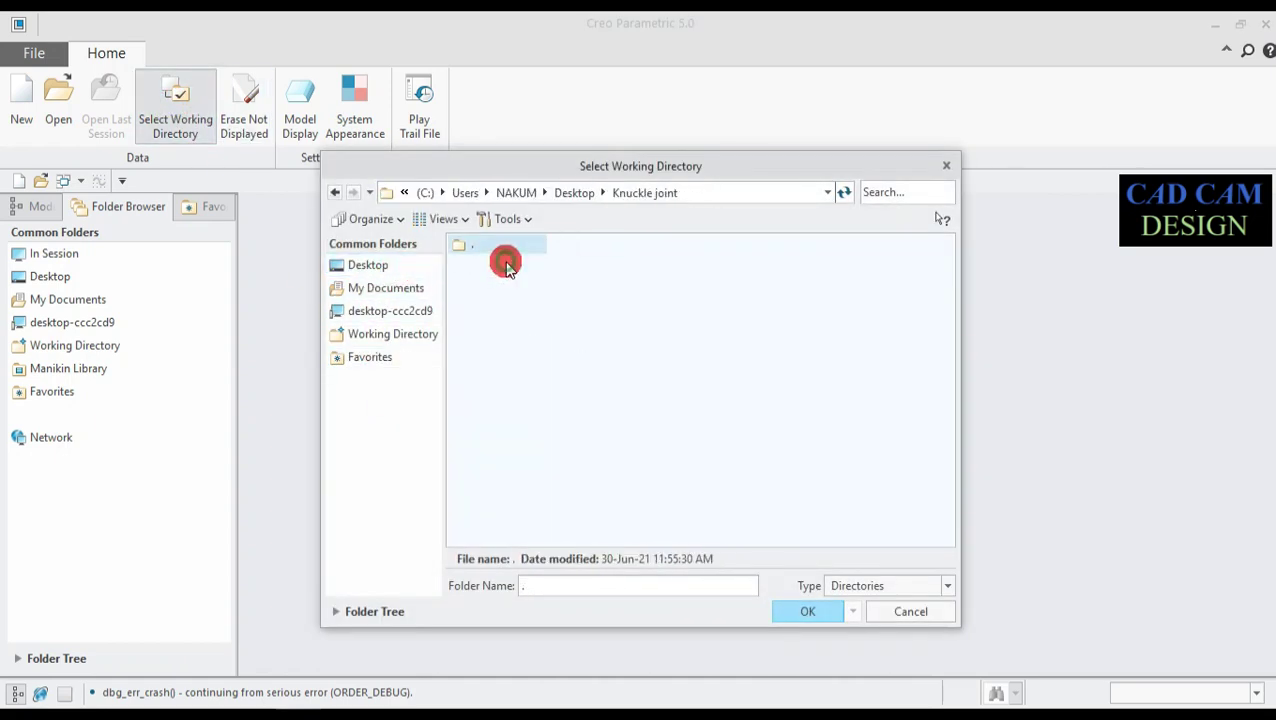
pyautogui.click(812, 612)
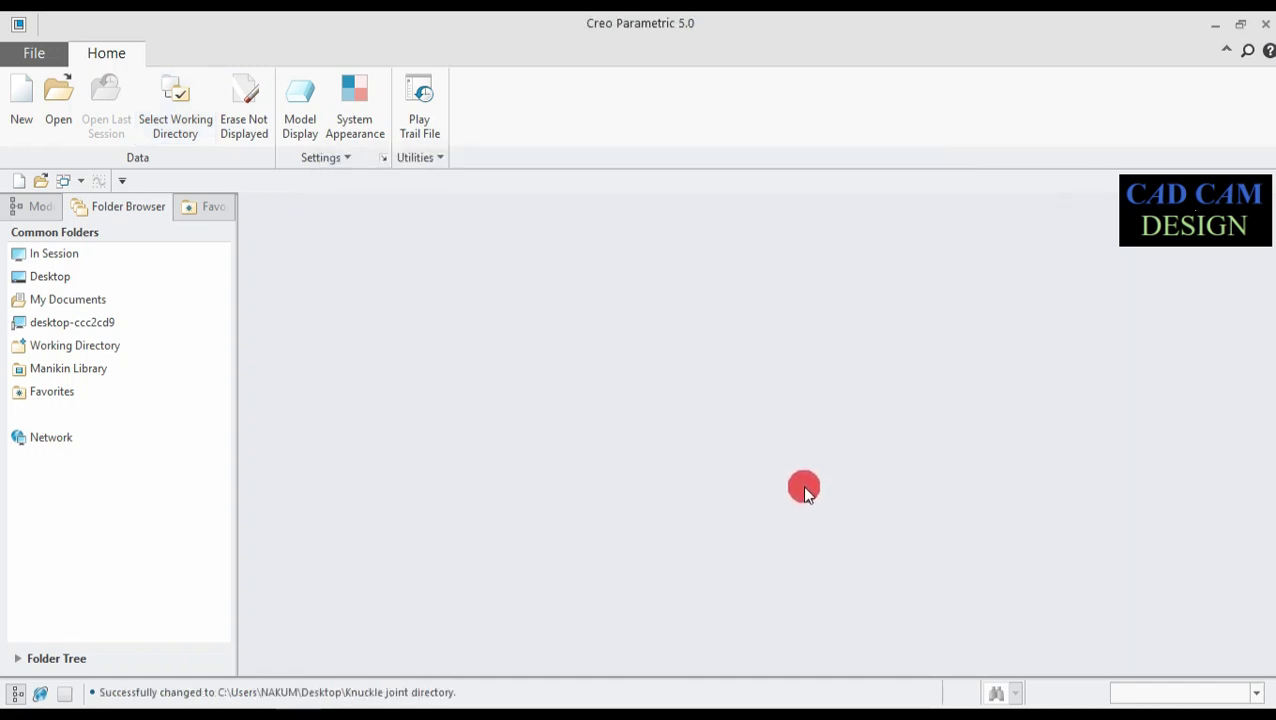
# Create a new solid part 'Taper pin' from the solid_part_mmks template.
pyautogui.click(21, 115)
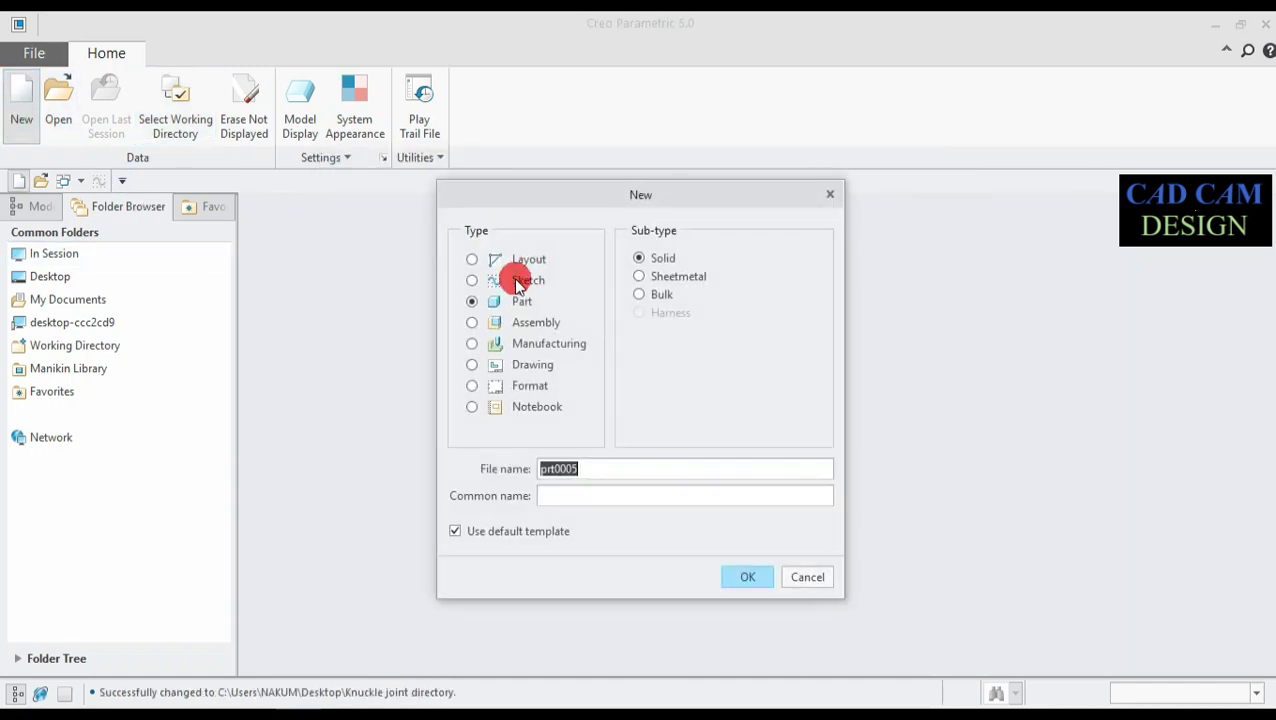
pyautogui.click(525, 302)
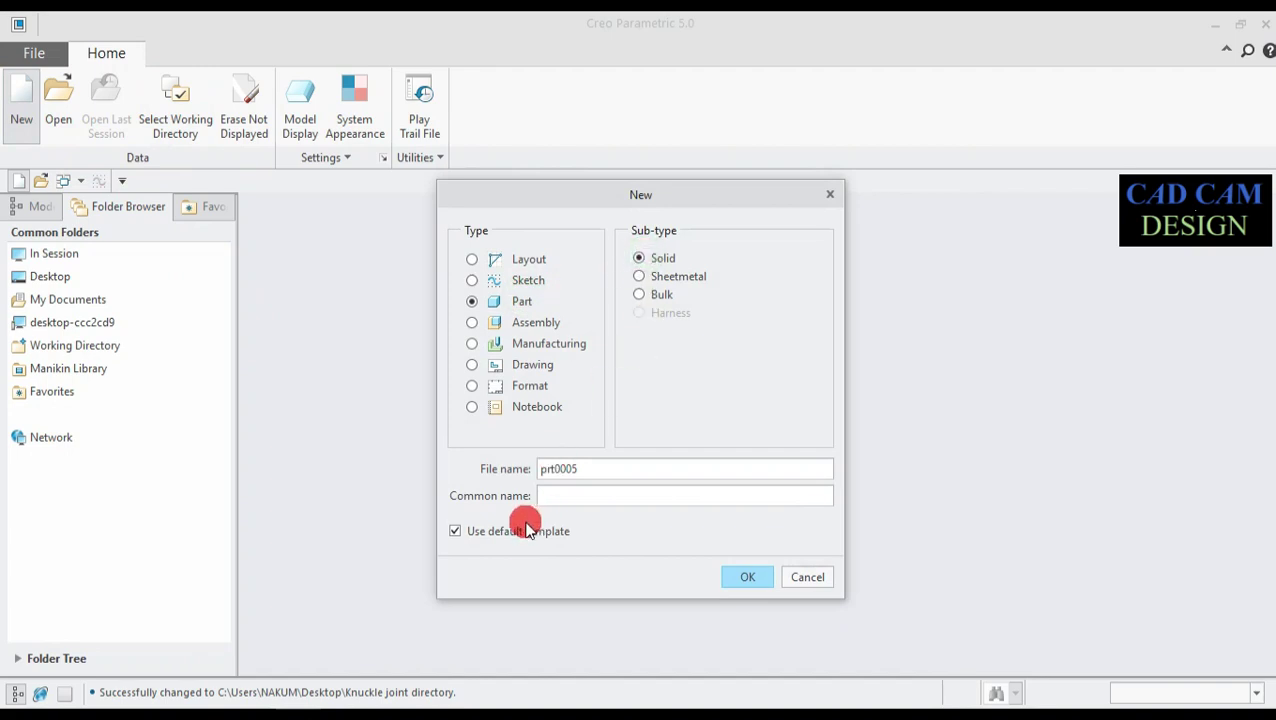
pyautogui.click(457, 532)
pyautogui.moveTo(583, 495)
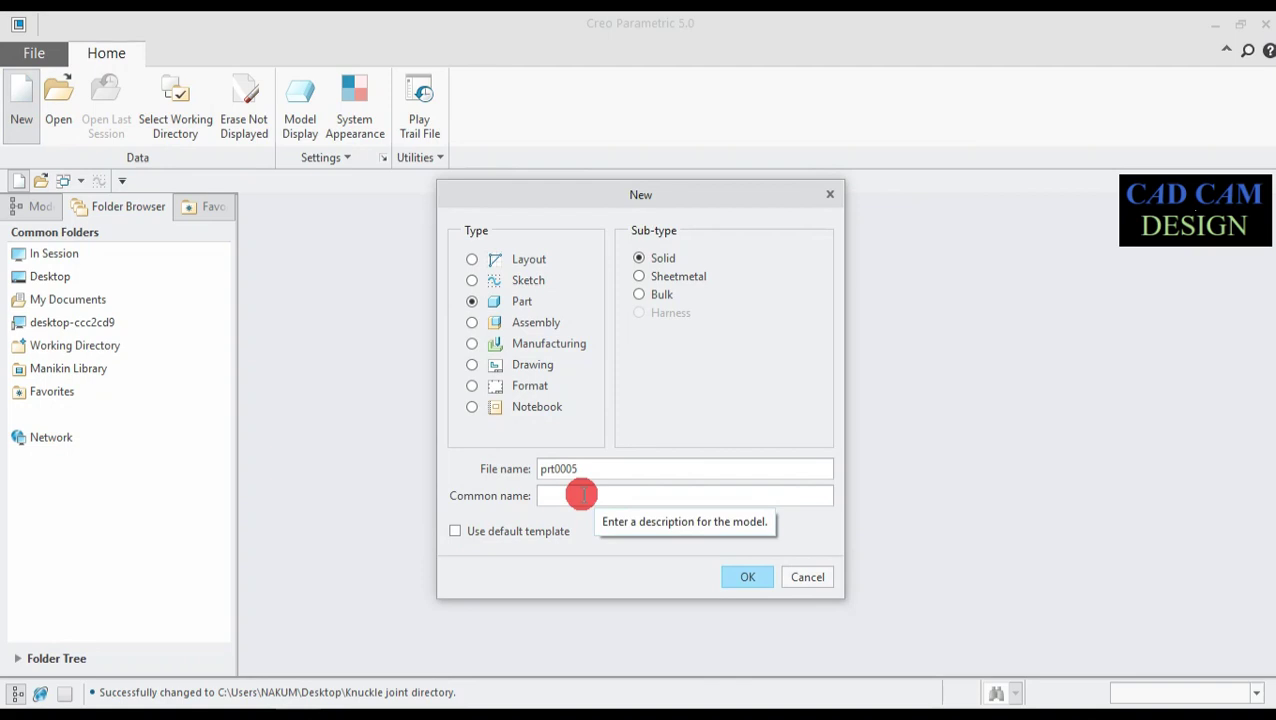
pyautogui.click(581, 494)
pyautogui.write('Taper pin')
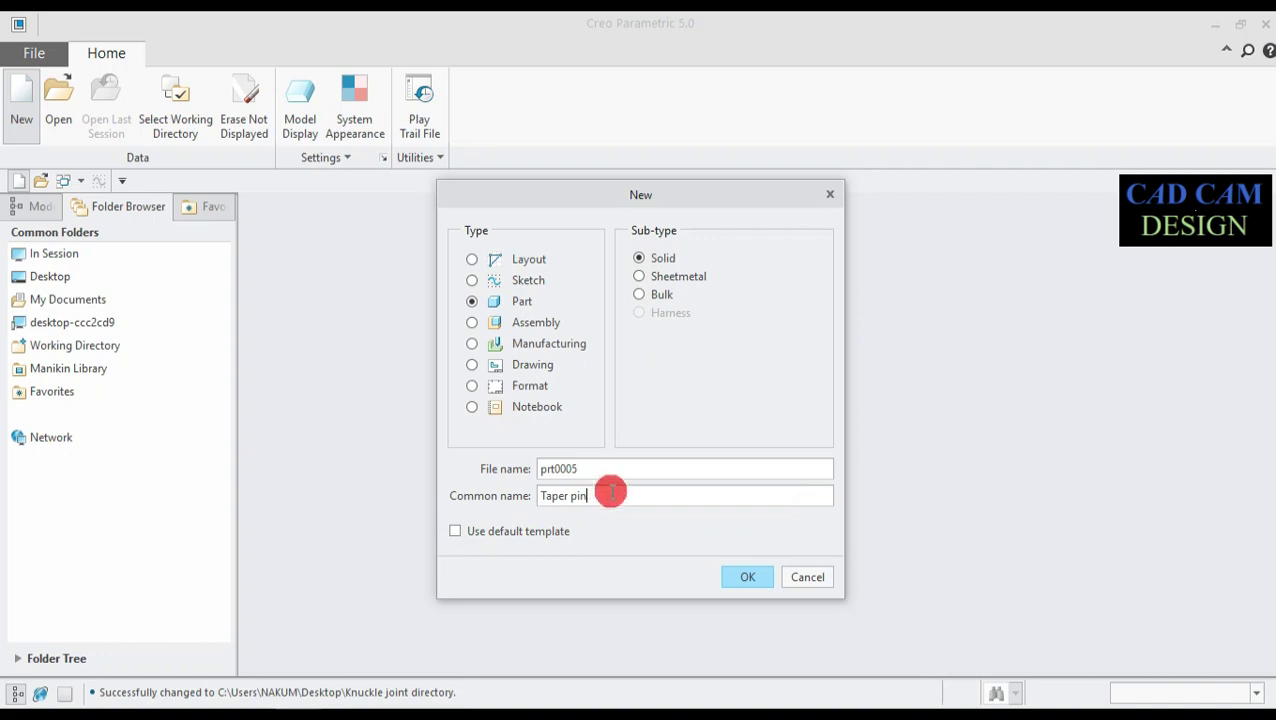
pyautogui.click(757, 577)
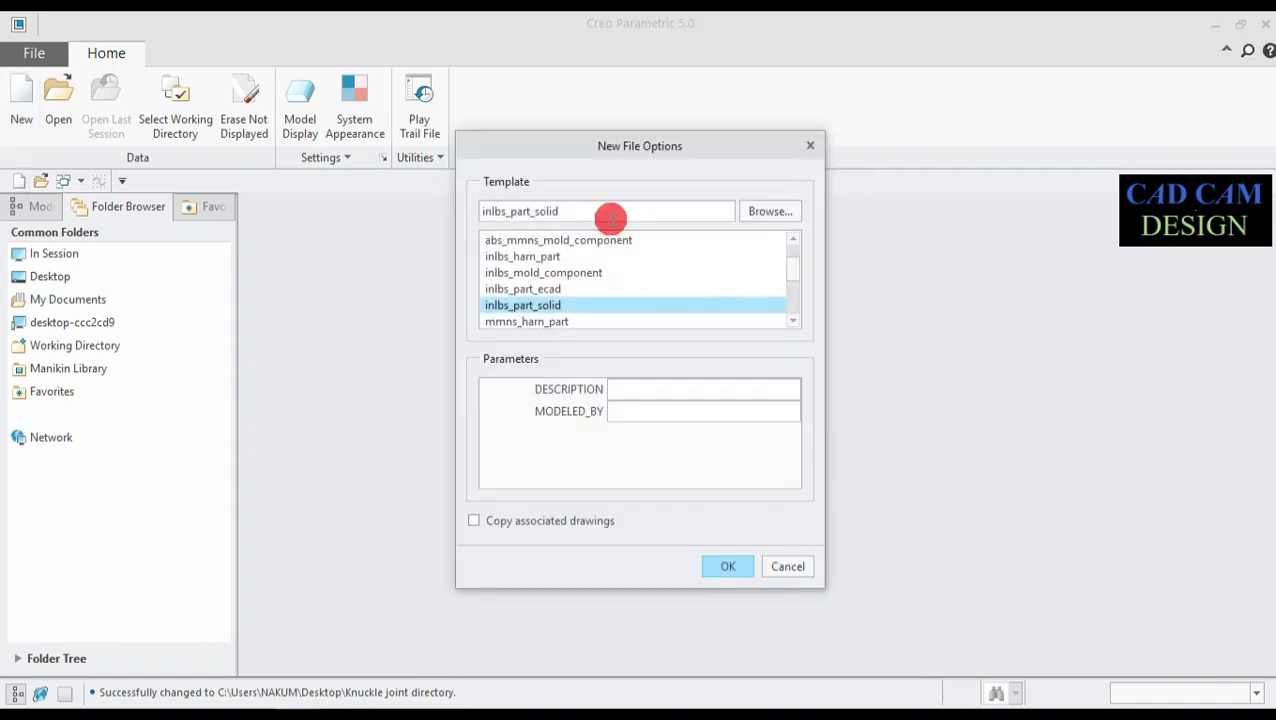
pyautogui.scroll(-1, 600, 260)
pyautogui.scroll(-1, 578, 278)
pyautogui.scroll(2, 580, 268)
pyautogui.scroll(-2, 600, 262)
pyautogui.click(552, 272)
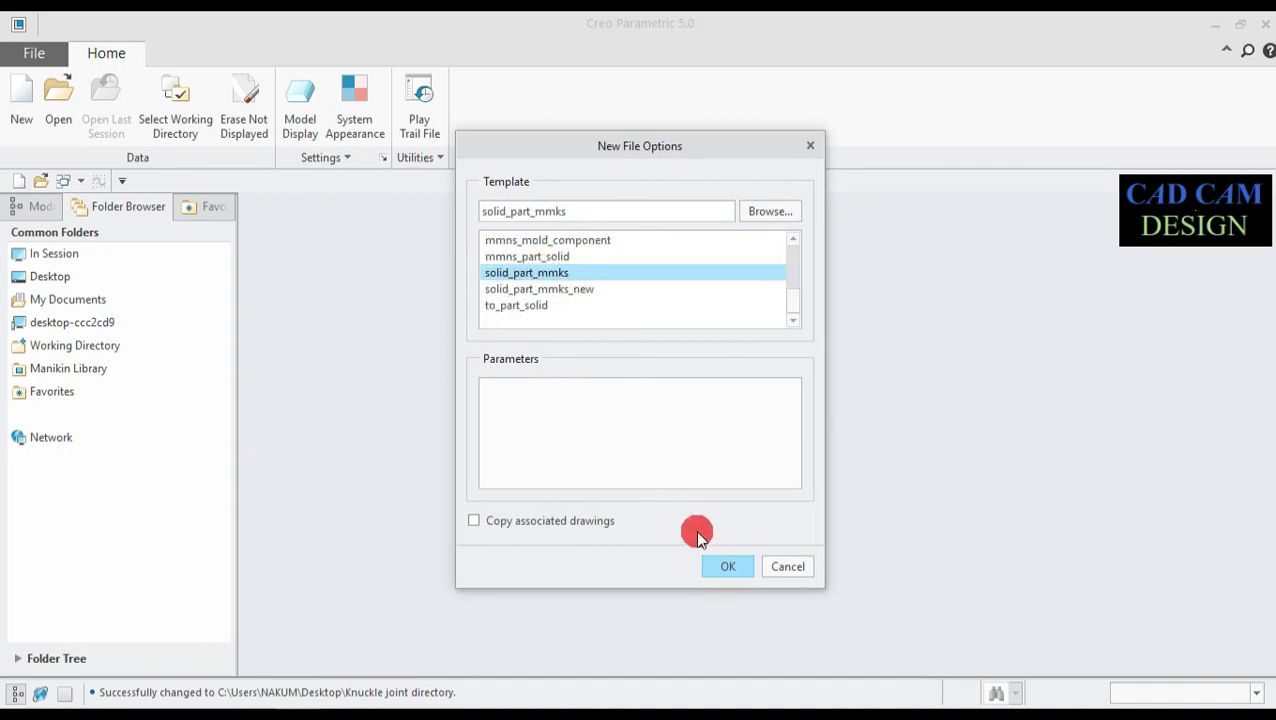
pyautogui.click(738, 568)
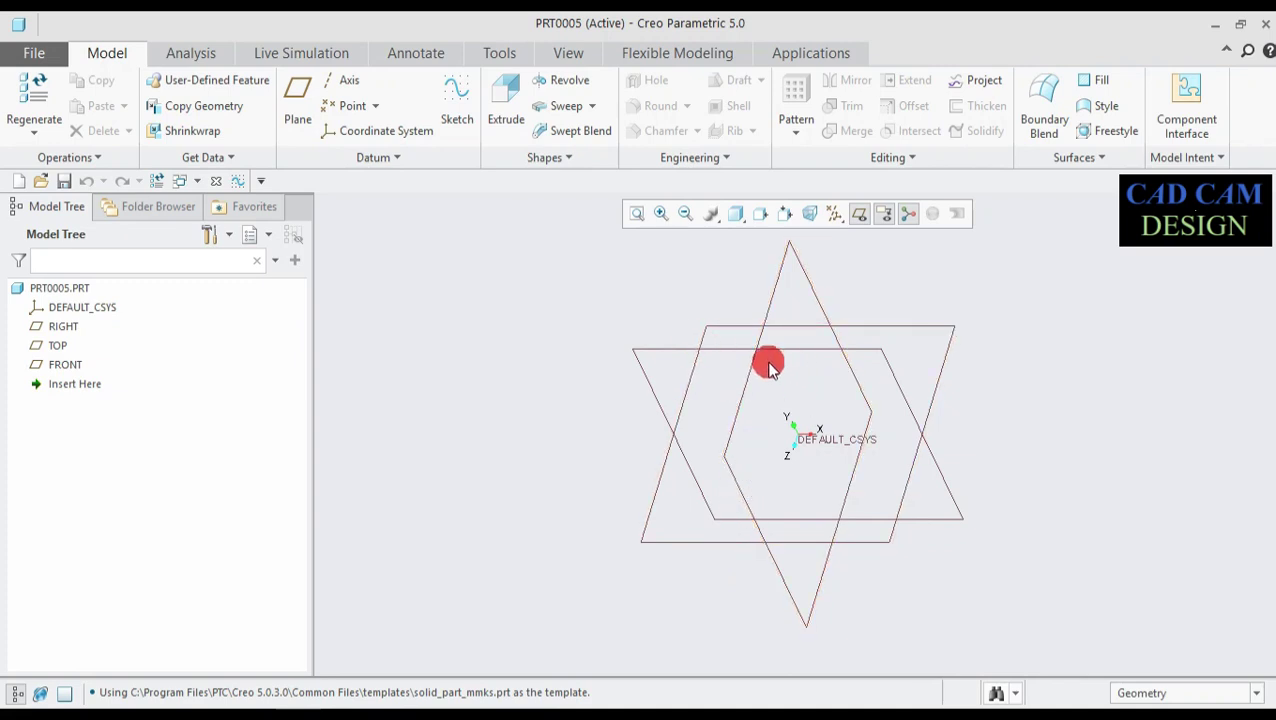
# Start a sketch on the FRONT plane, oriented straight on.
pyautogui.click(64, 364)
pyautogui.click(85, 307)
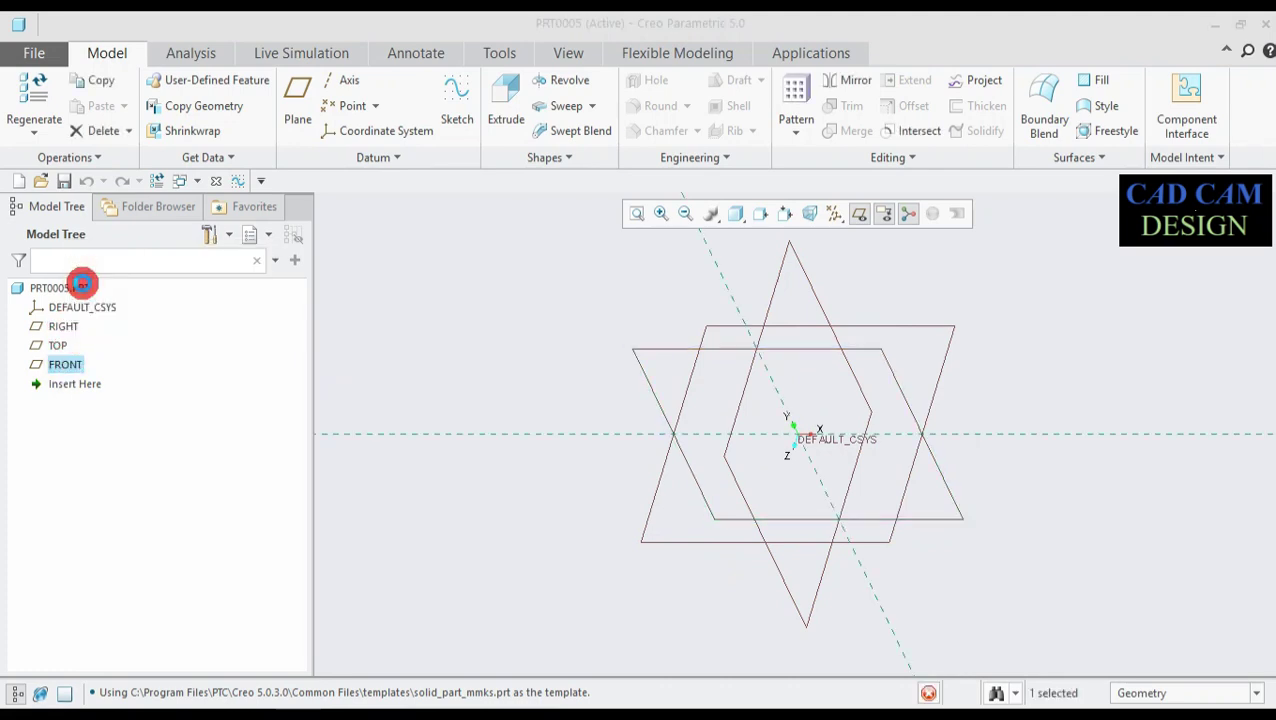
pyautogui.click(812, 216)
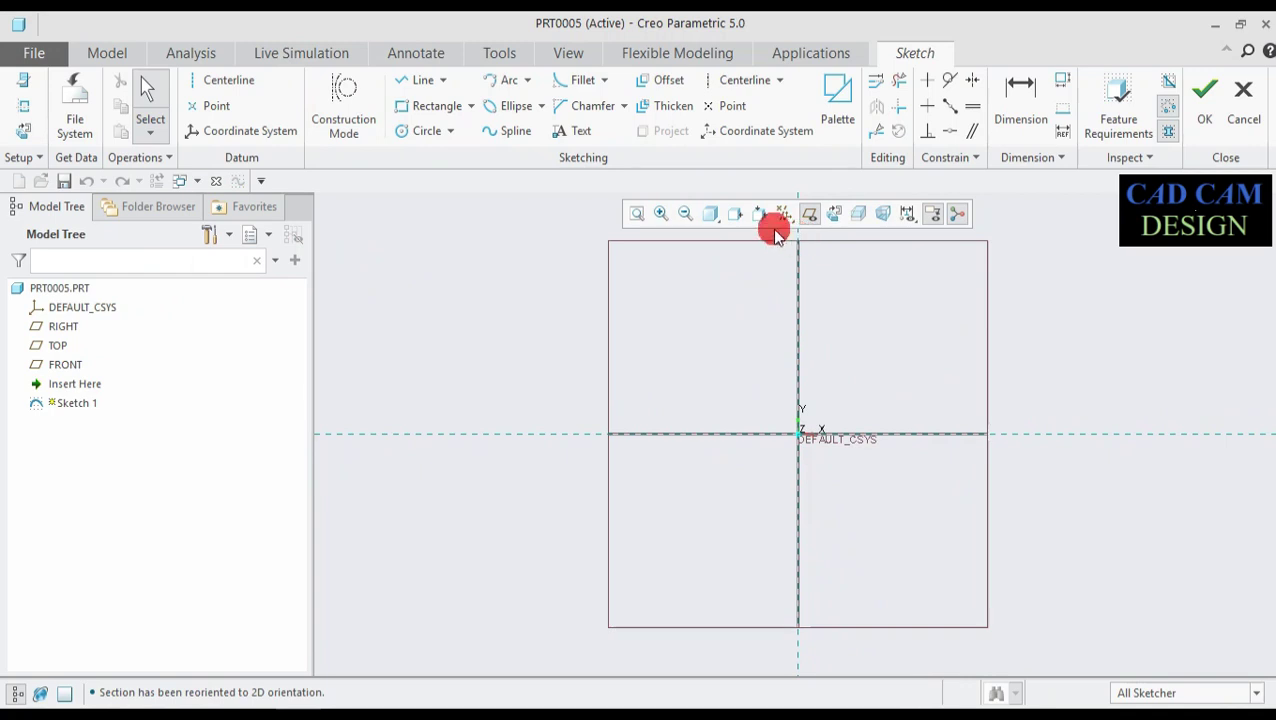
# Draw two Ø3 circles, each dimensioned 30 from the centre axis.
pyautogui.click(410, 133)
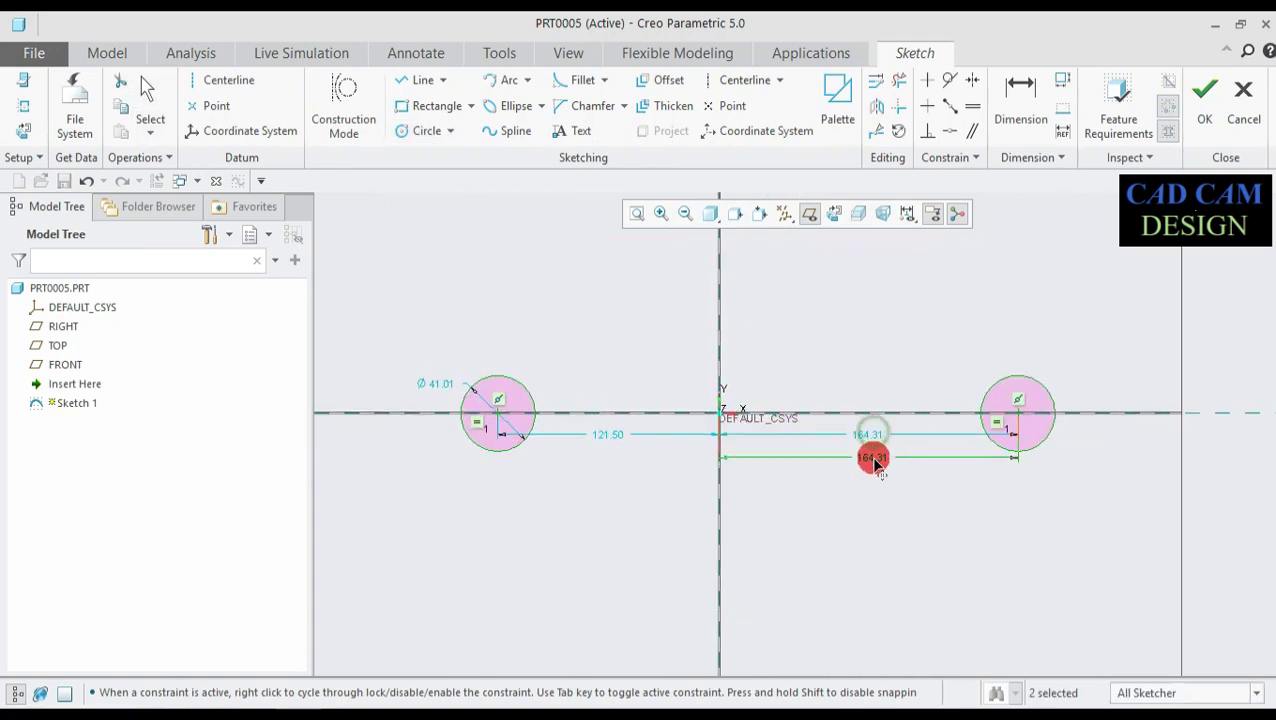
pyautogui.middleClick(874, 458)
pyautogui.write('30')
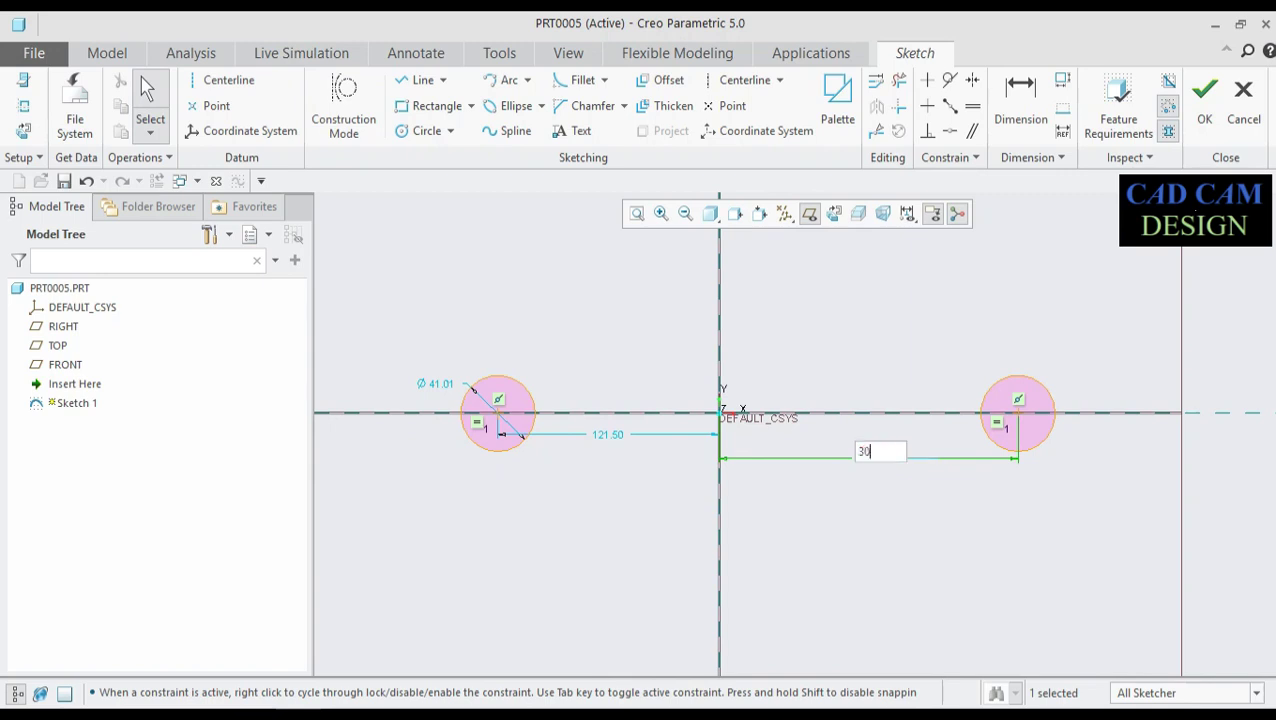
pyautogui.press('Return')
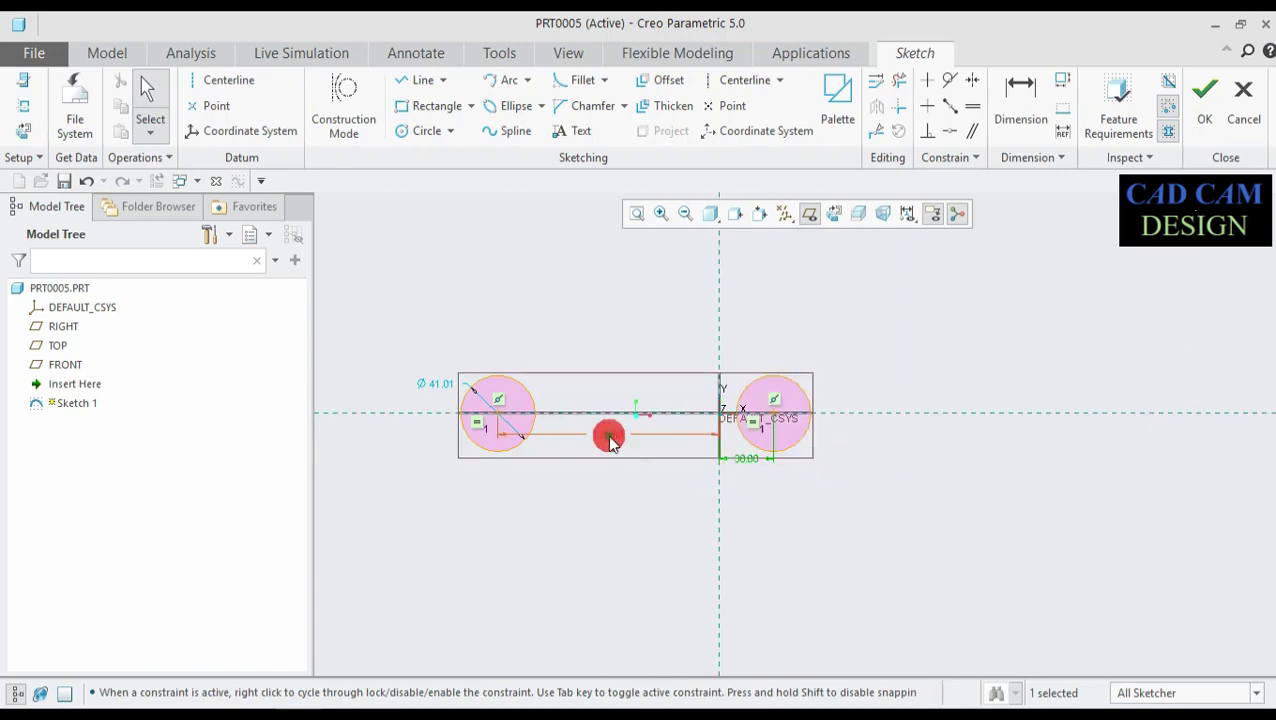
pyautogui.doubleClick(607, 434)
pyautogui.write('30')
pyautogui.press('Return')
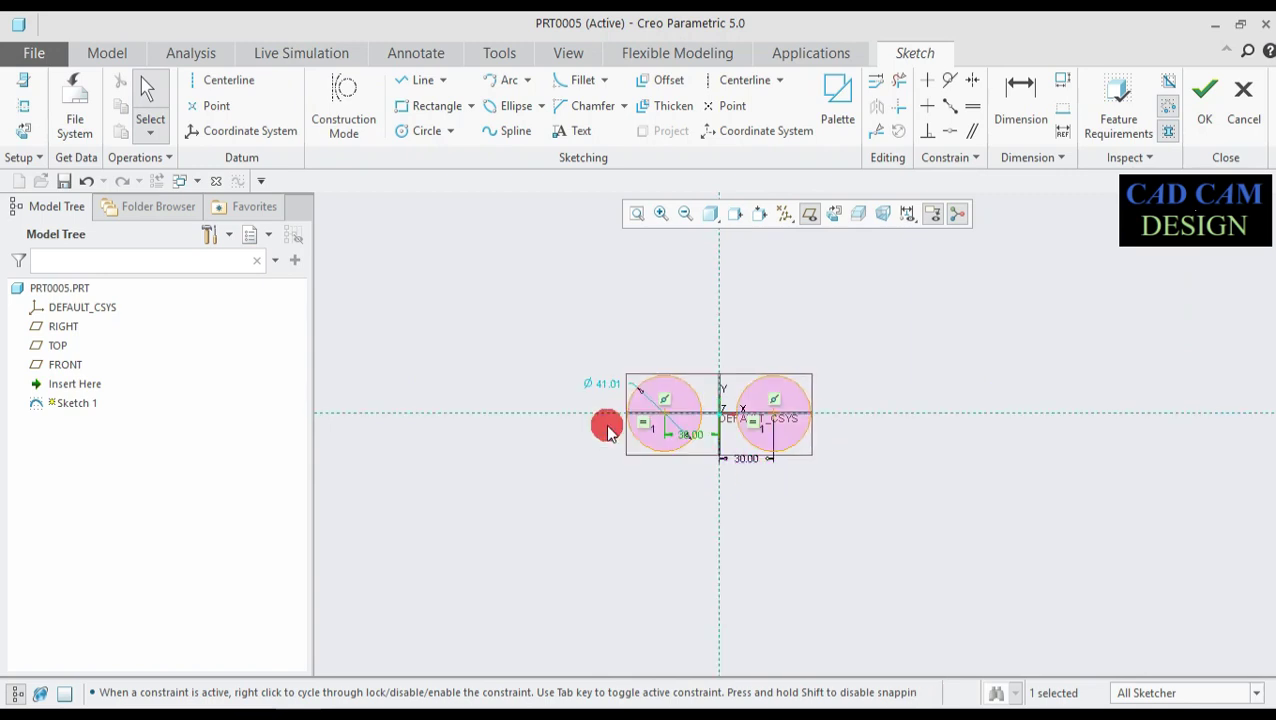
pyautogui.doubleClick(612, 393)
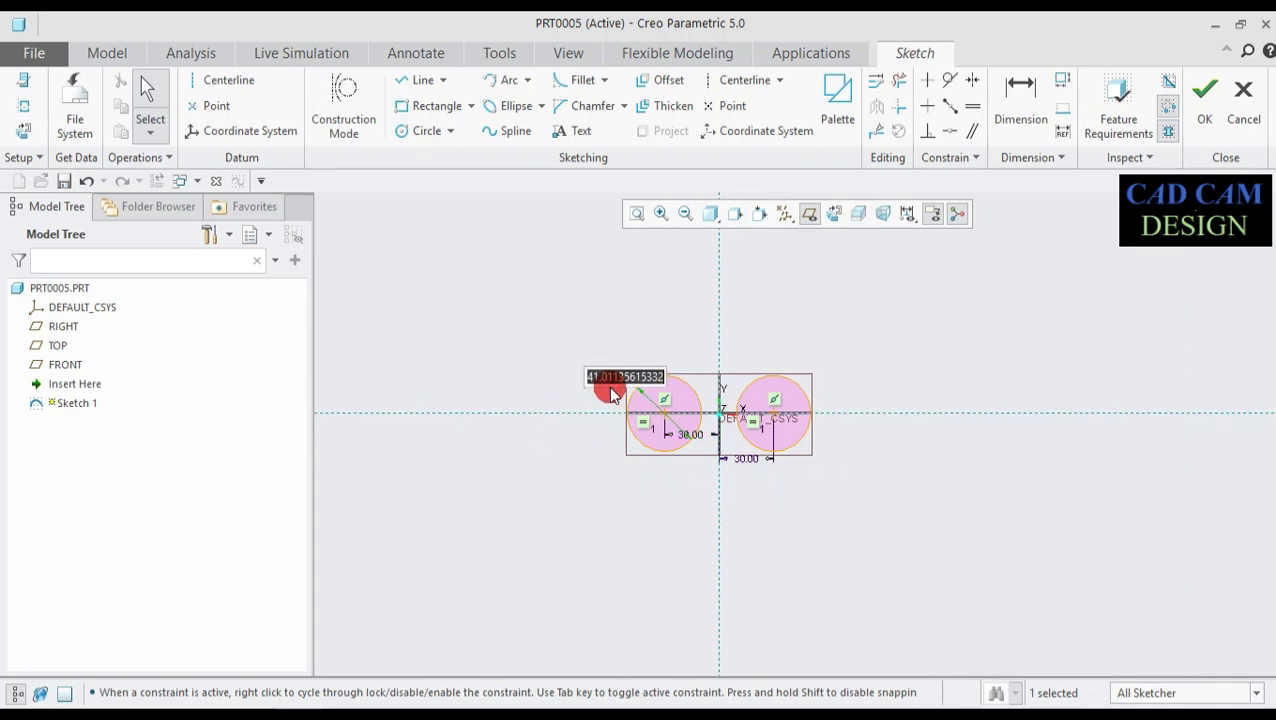
pyautogui.write('3')
pyautogui.press('Return')
pyautogui.scroll(4, 721, 421)
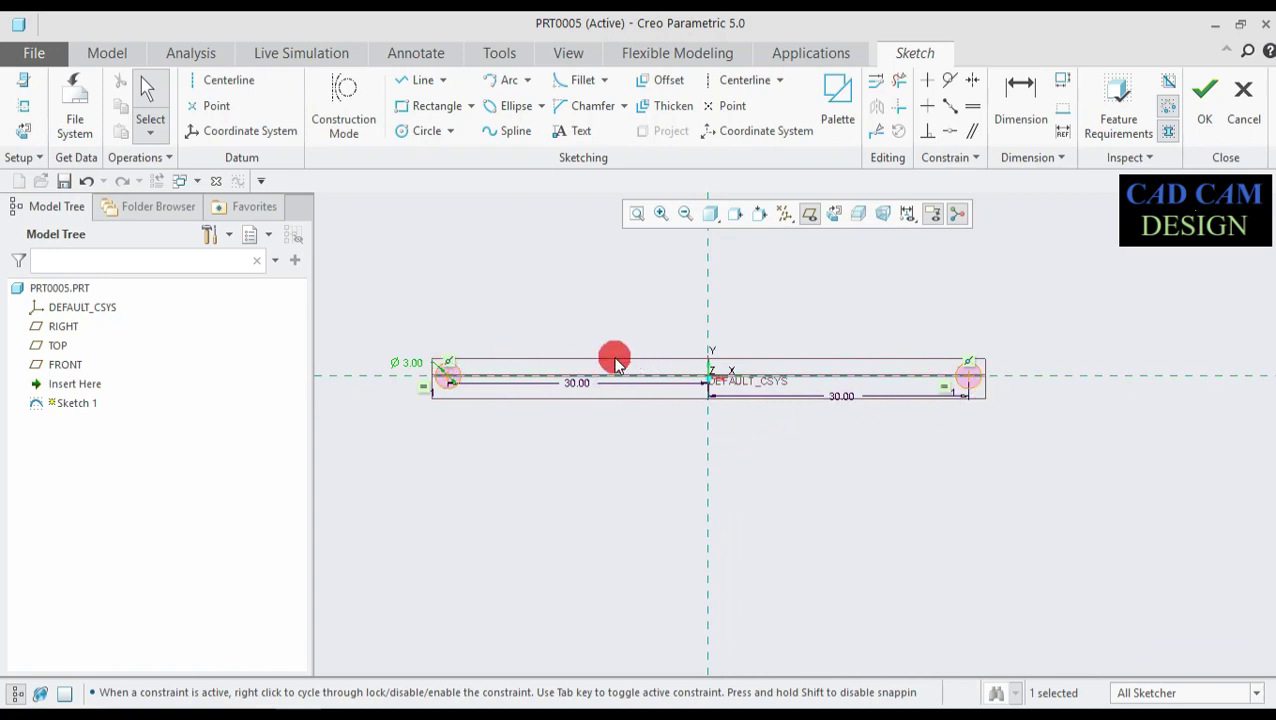
# Draw profile lines from the left circle and dismiss the Creo Agent error.
pyautogui.scroll(2, 400, 373)
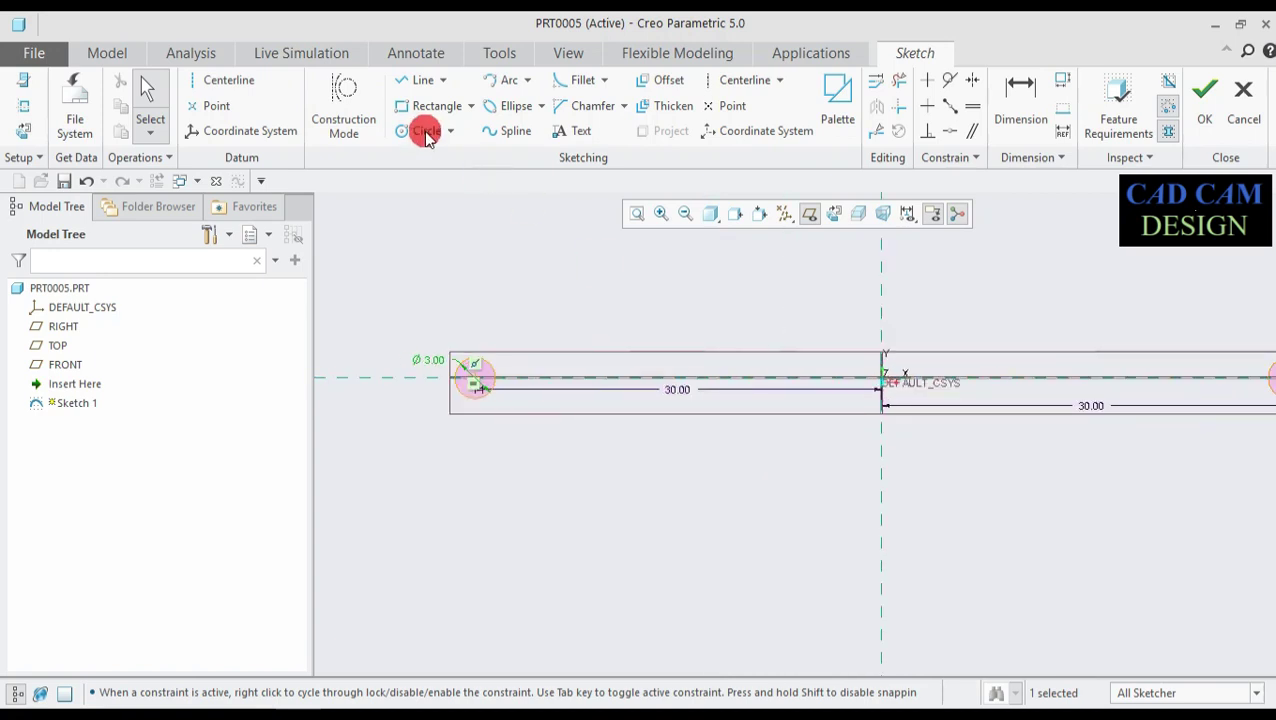
pyautogui.click(410, 80)
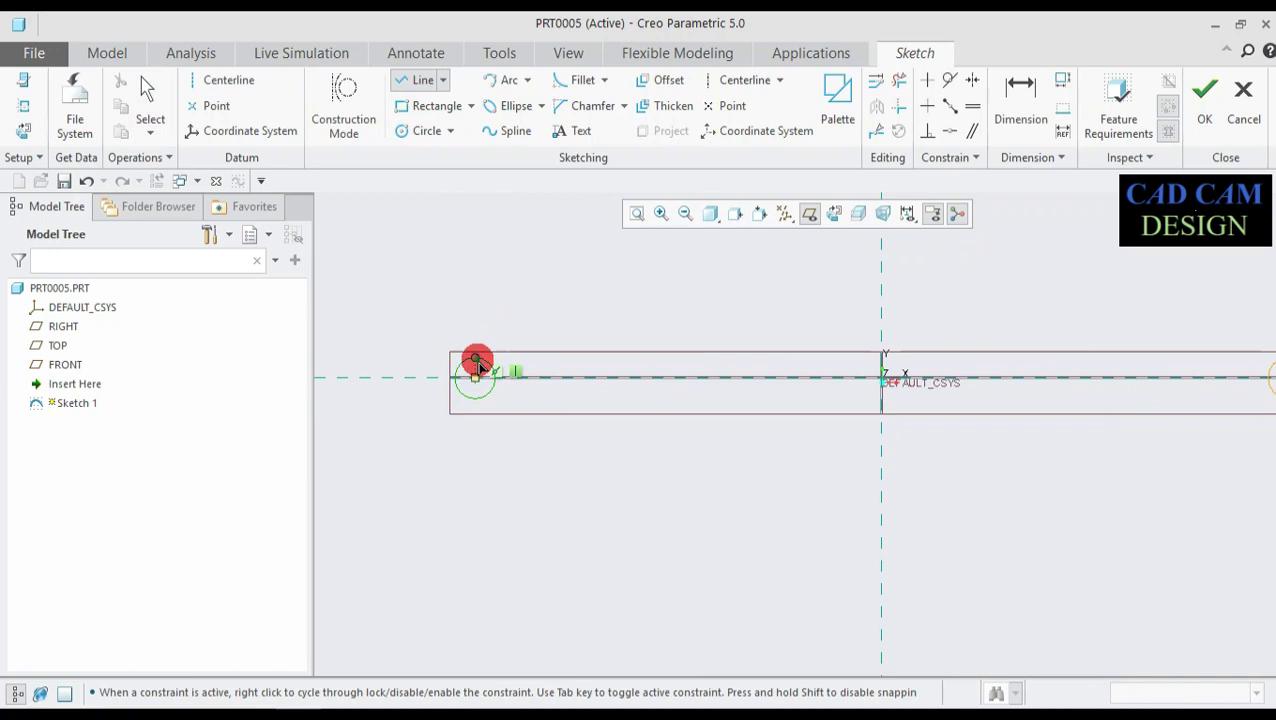
pyautogui.click(476, 362)
pyautogui.scroll(-3, 580, 385)
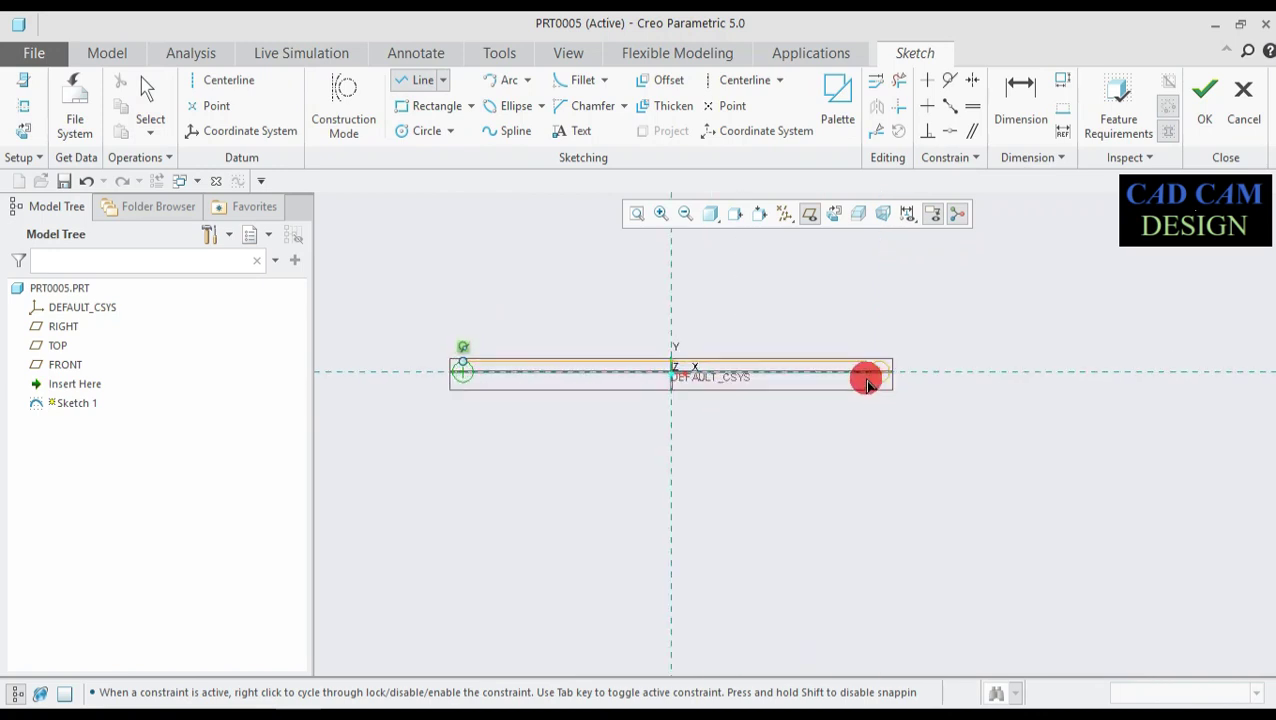
pyautogui.scroll(3, 866, 385)
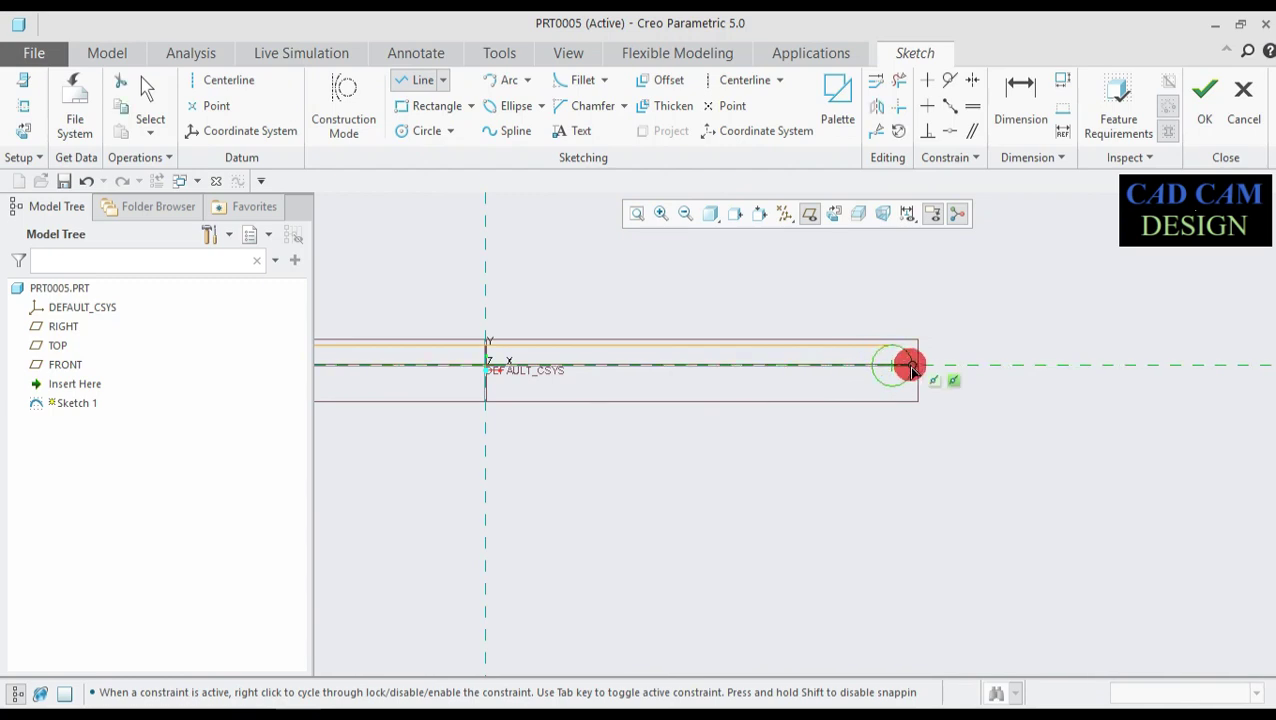
pyautogui.moveTo(900, 375); pyautogui.dragTo(520, 395, button='middle')
pyautogui.scroll(2, 520, 390)
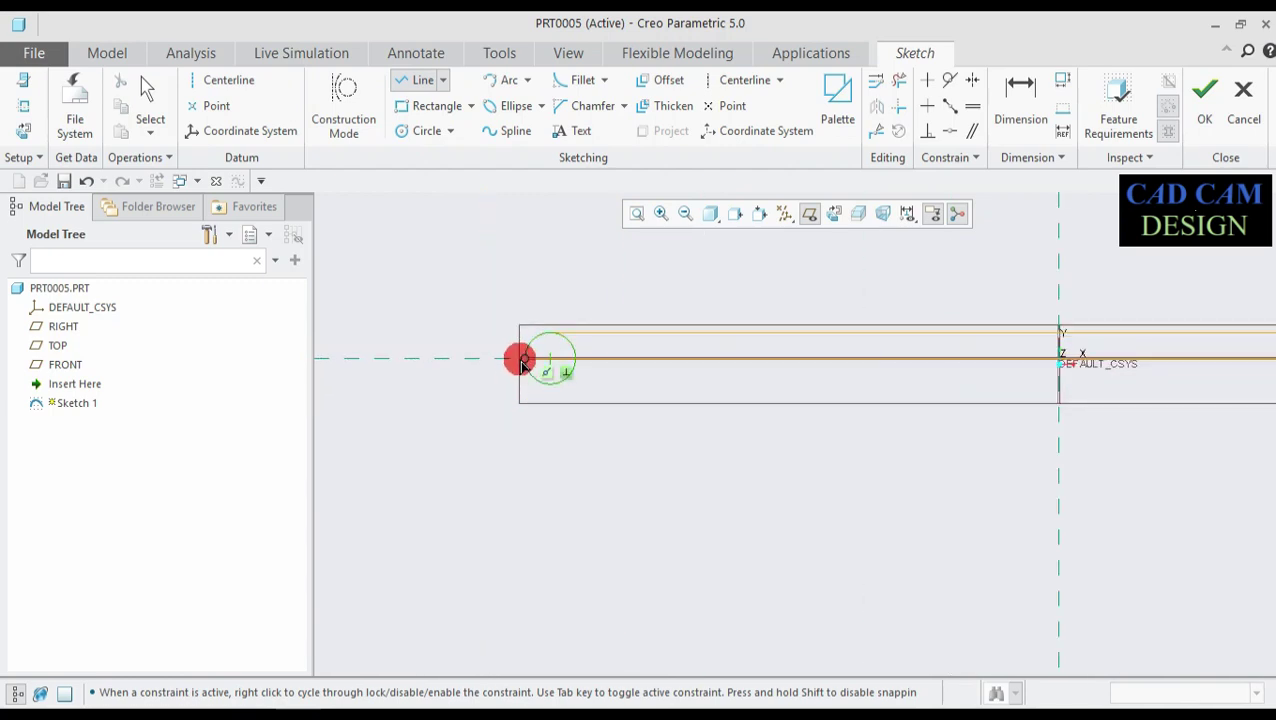
pyautogui.click(845, 401)
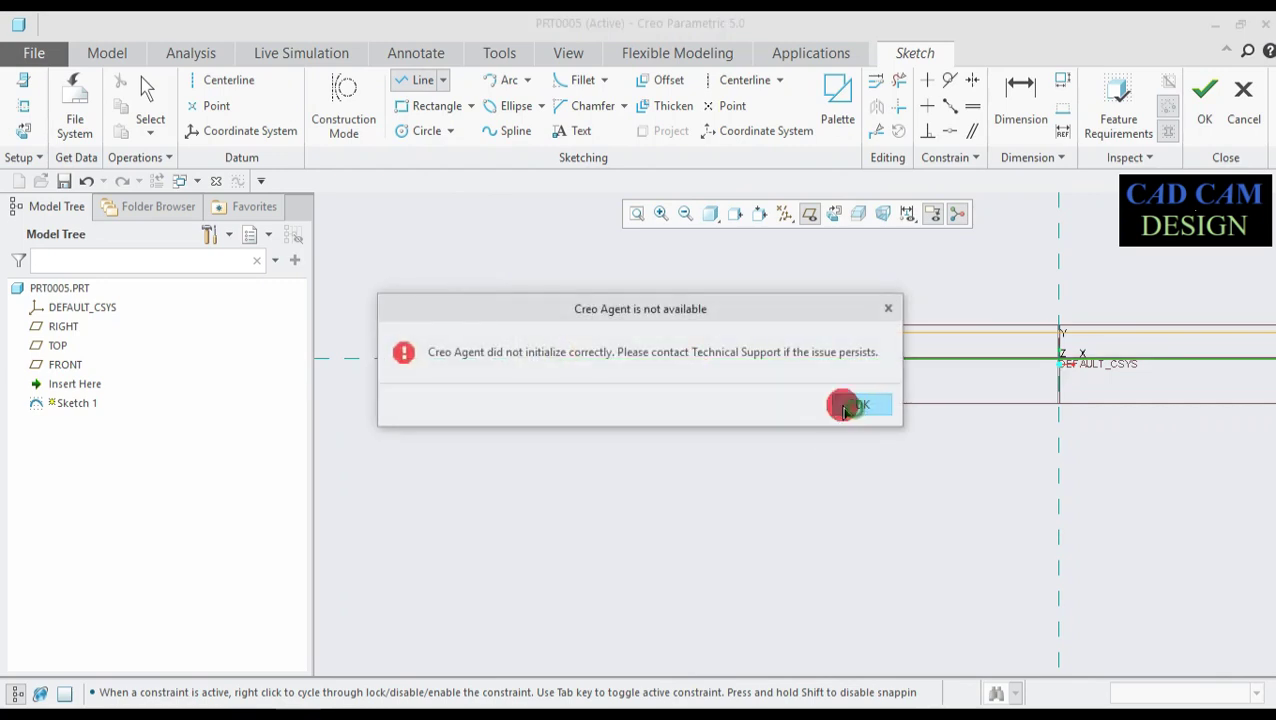
pyautogui.scroll(3, 548, 358)
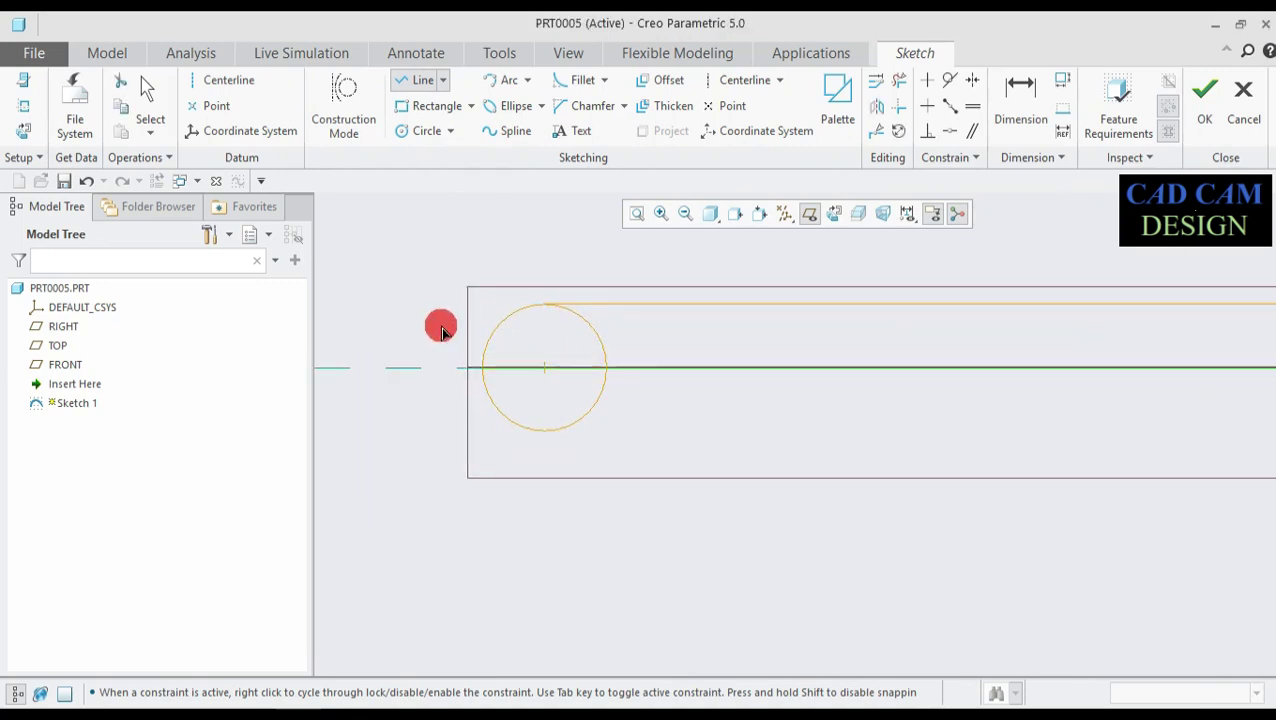
# Trim the unneeded part of the left circle with Delete Segment.
pyautogui.click(900, 79)
pyautogui.moveTo(658, 330); pyautogui.dragTo(596, 410)
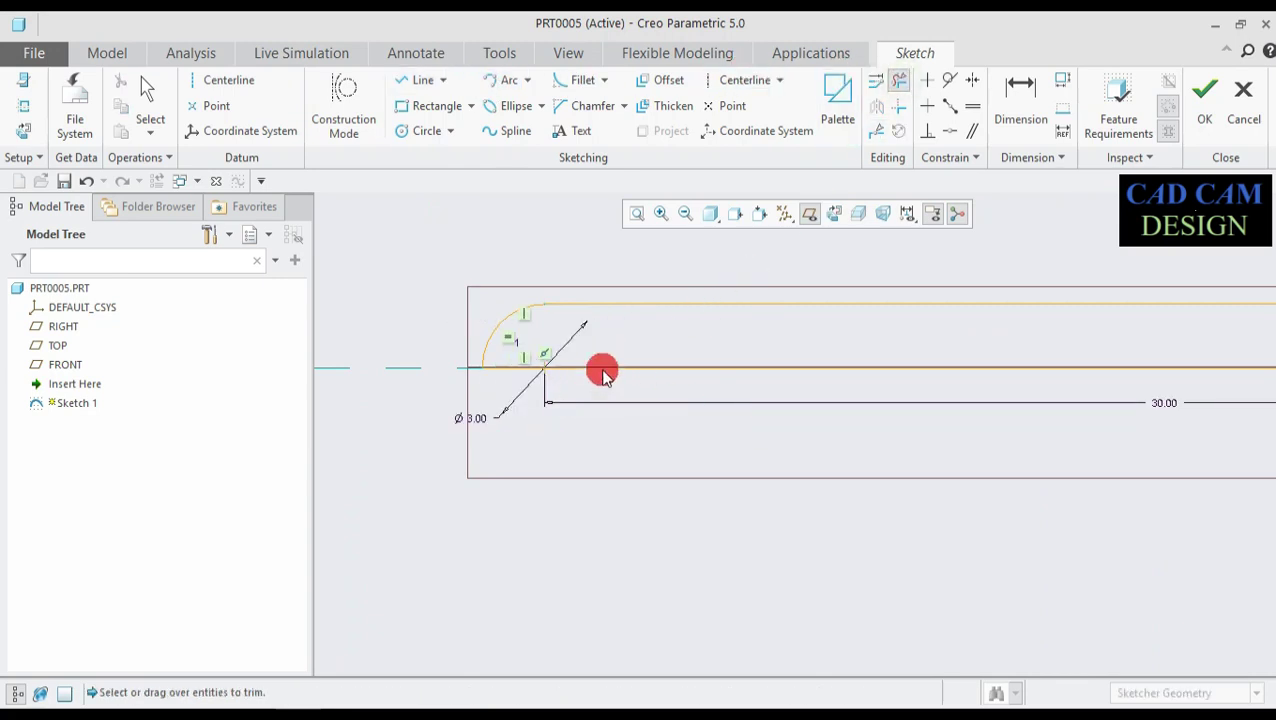
pyautogui.scroll(-3, 601, 367)
pyautogui.scroll(-3, 1120, 390)
pyautogui.scroll(3, 1168, 407)
pyautogui.scroll(1, 1150, 410)
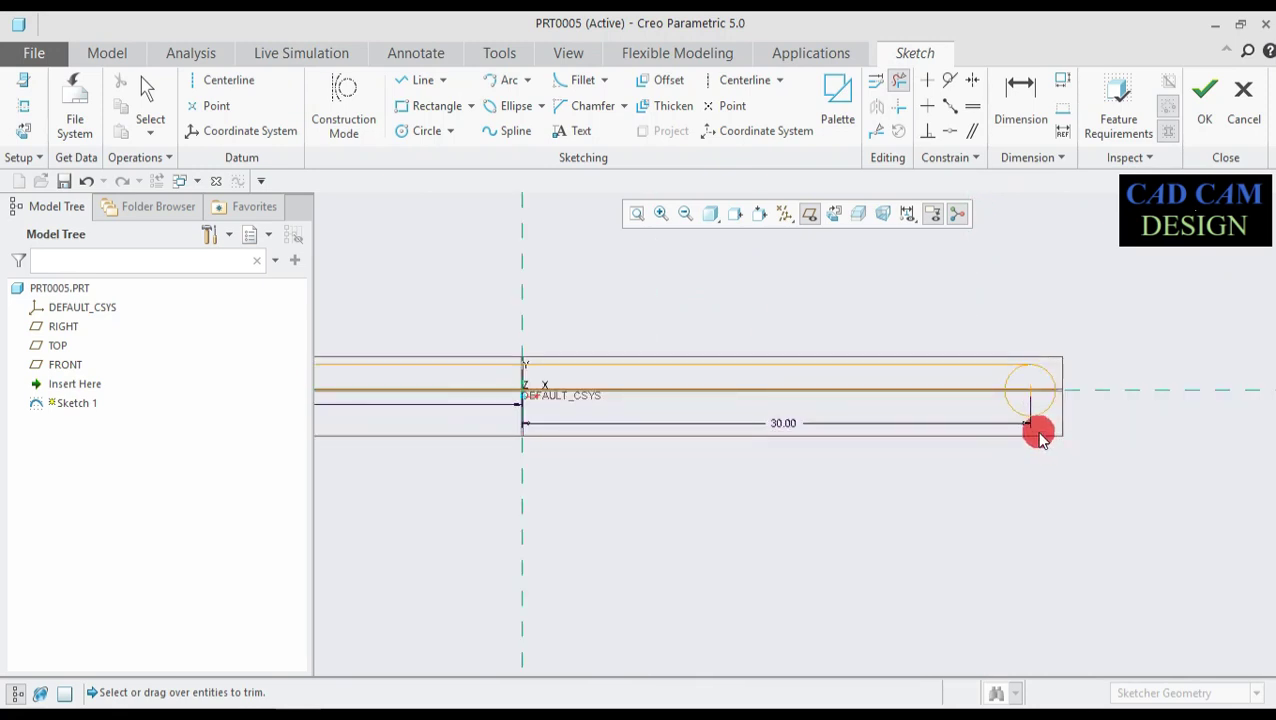
pyautogui.scroll(3, 1037, 433)
# Trim the right circle's lower half and inner quarter, leaving a rounded end.
pyautogui.moveTo(935, 375); pyautogui.dragTo(1071, 362)
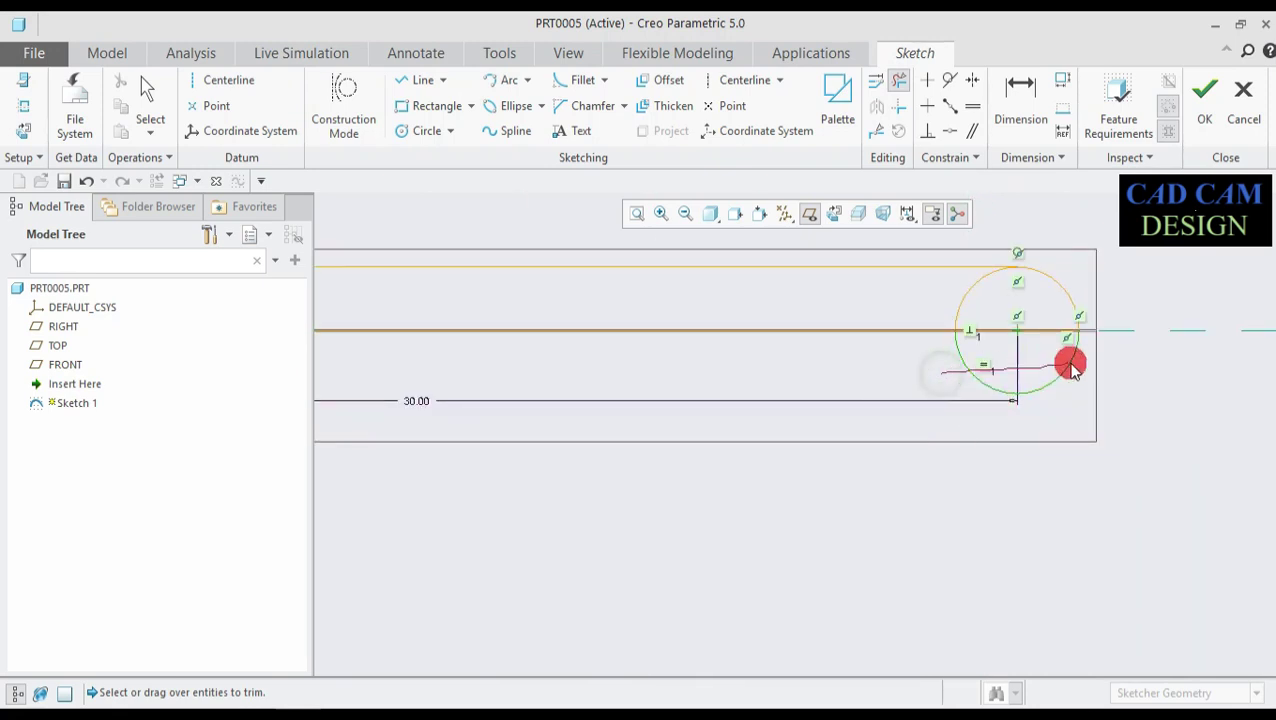
pyautogui.click(954, 298)
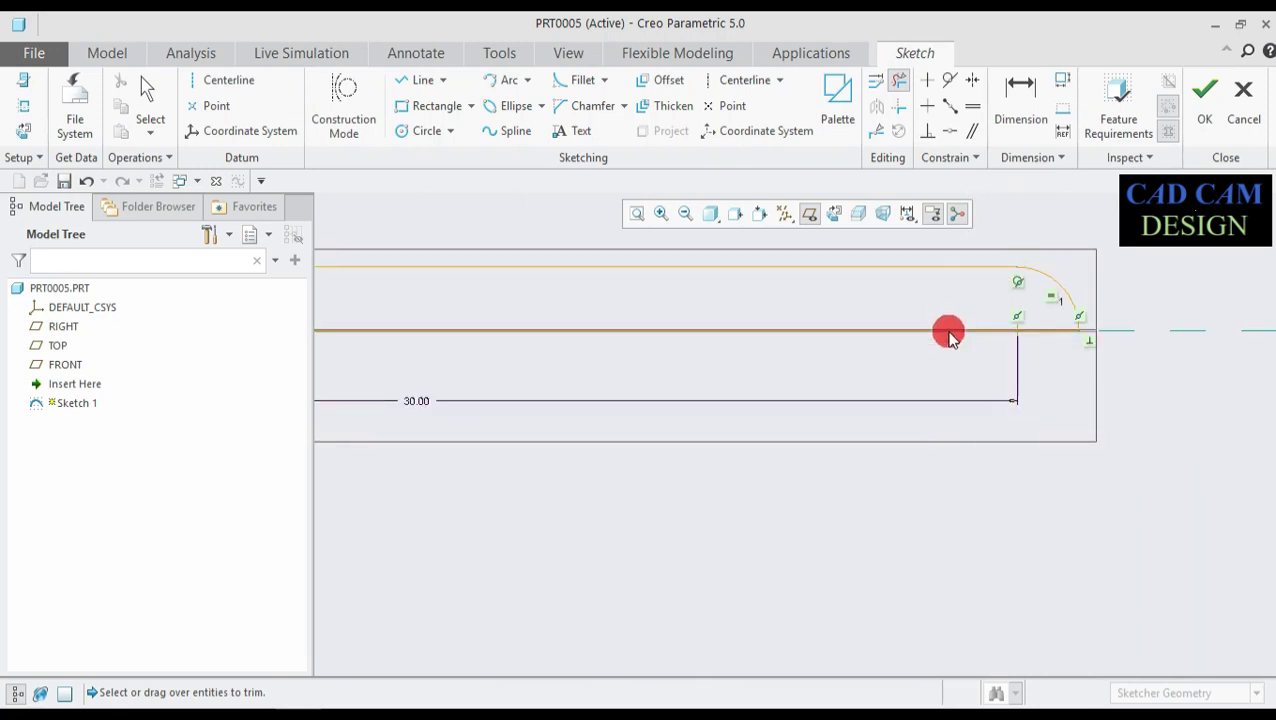
pyautogui.scroll(-3, 935, 352)
pyautogui.scroll(-1, 935, 352)
pyautogui.scroll(-3, 680, 362)
pyautogui.scroll(1, 400, 345)
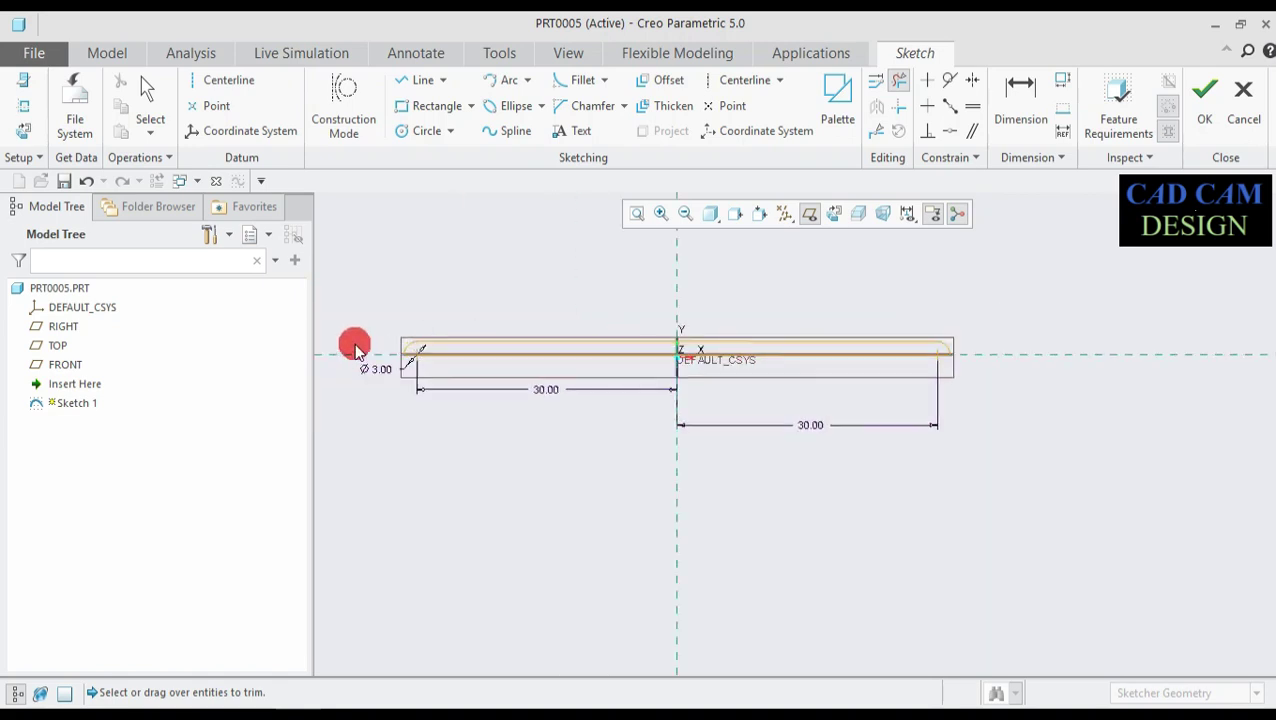
pyautogui.scroll(2, 362, 335)
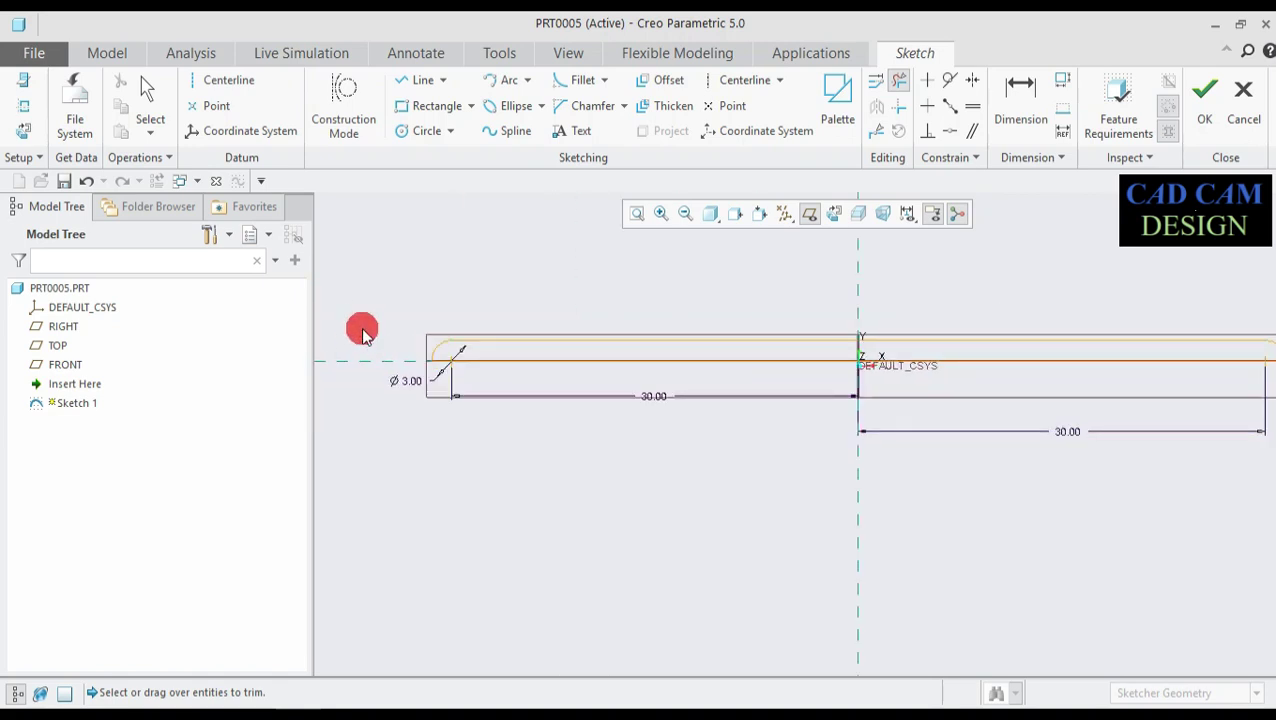
# Add the top line as a sketch reference so the profile solves, then finish Sketch 1.
pyautogui.click(22, 105)
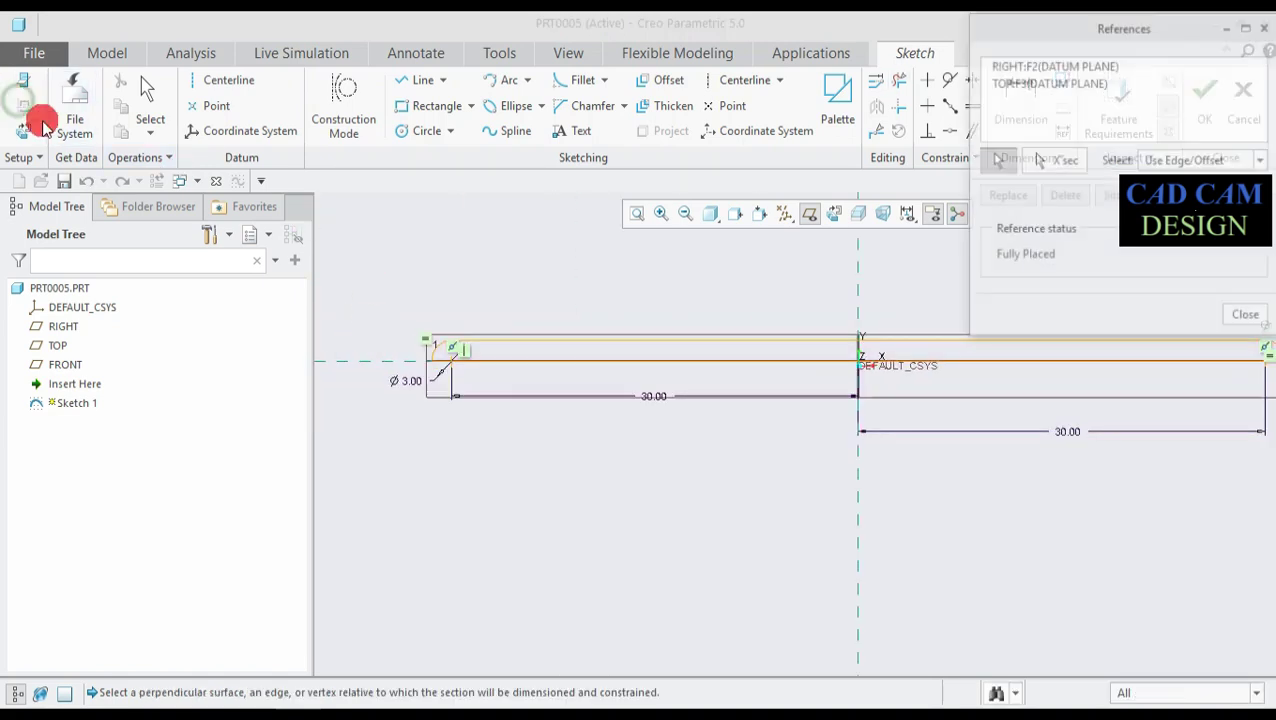
pyautogui.click(525, 363)
pyautogui.click(1240, 318)
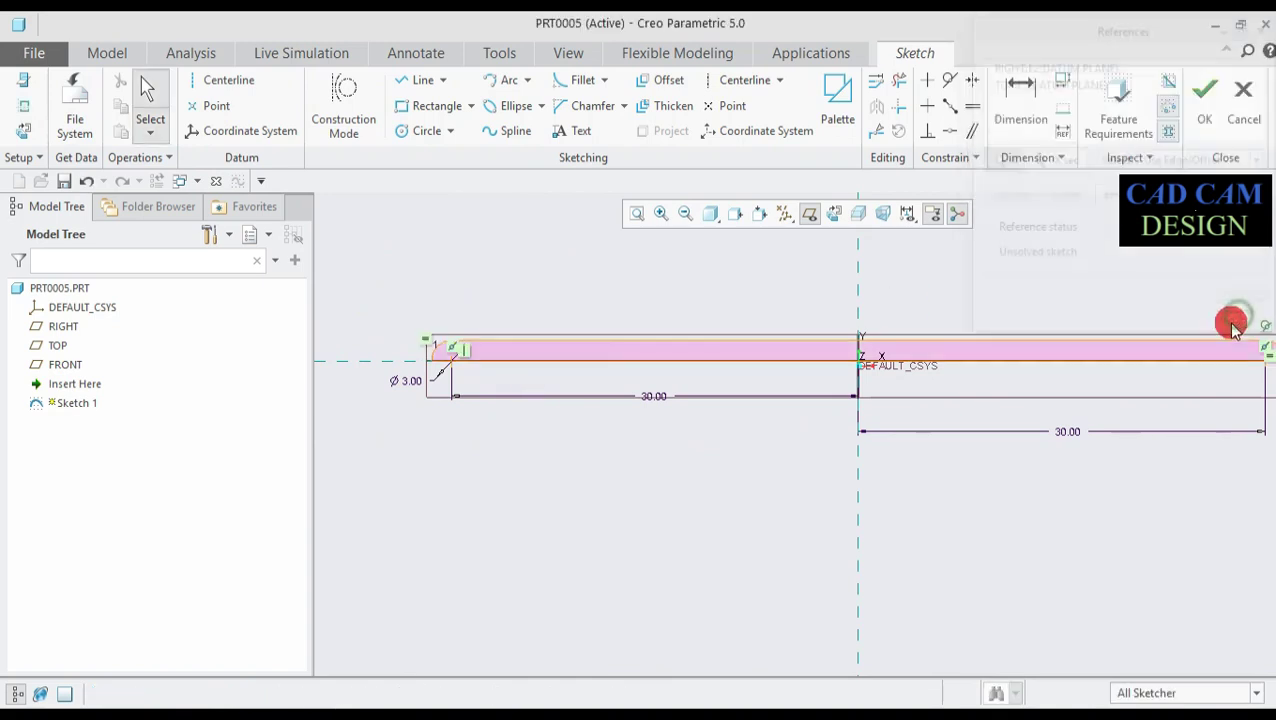
pyautogui.scroll(-2, 869, 362)
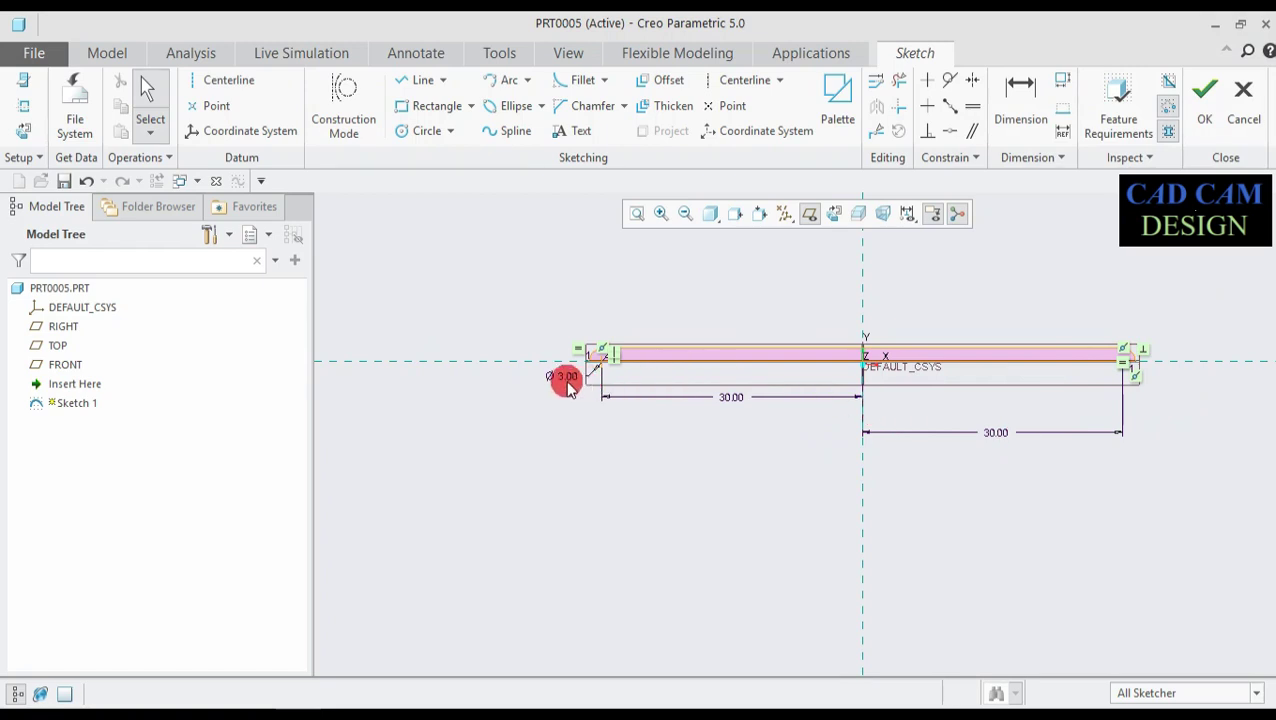
pyautogui.scroll(2, 917, 374)
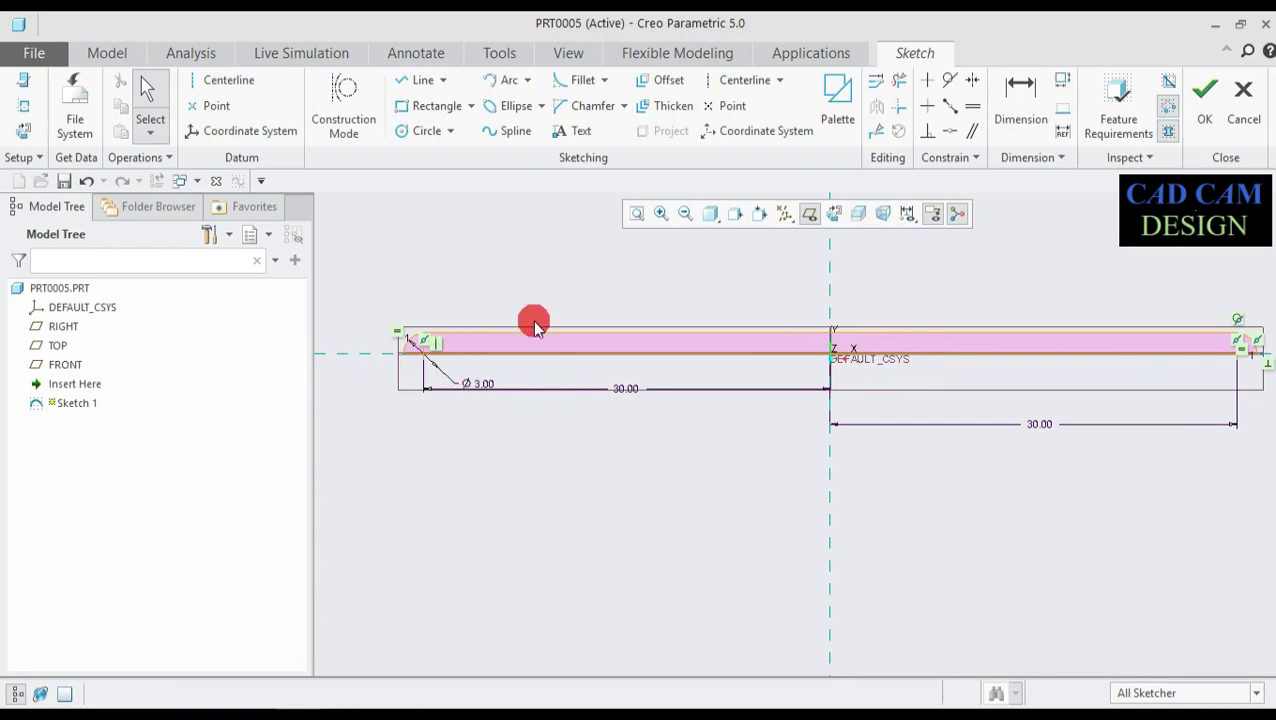
pyautogui.click(1205, 95)
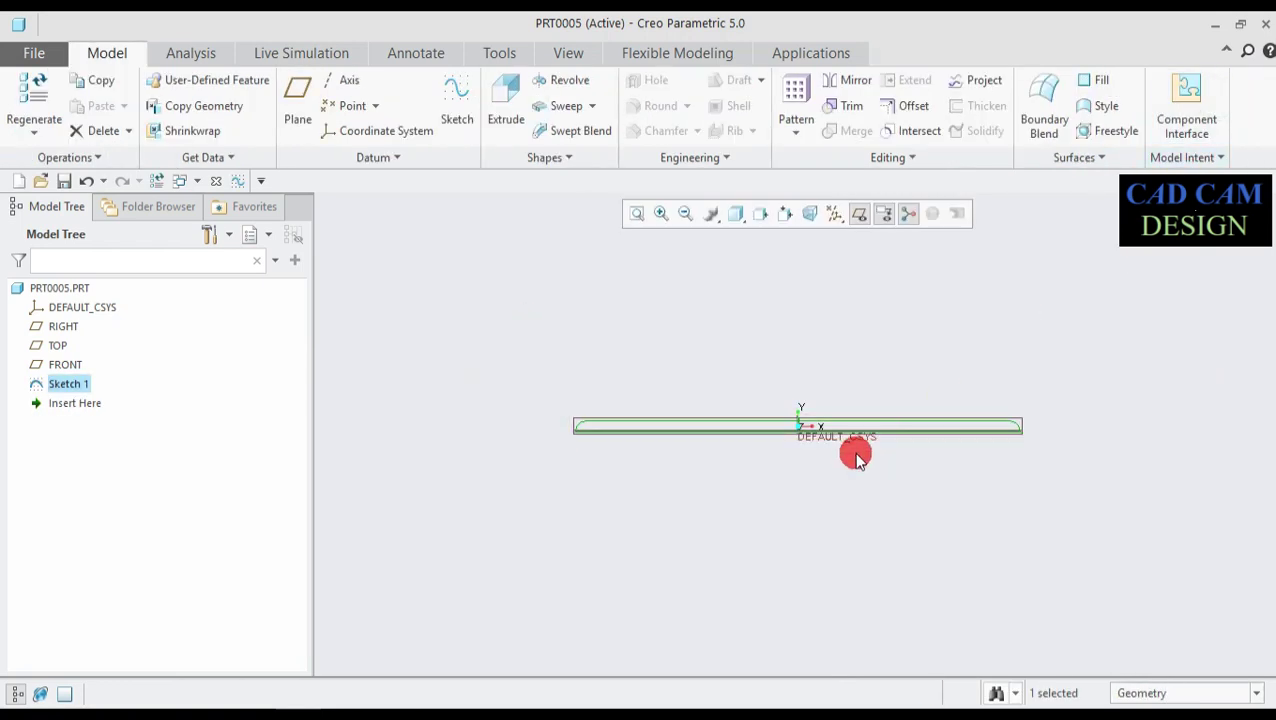
pyautogui.scroll(1, 855, 453)
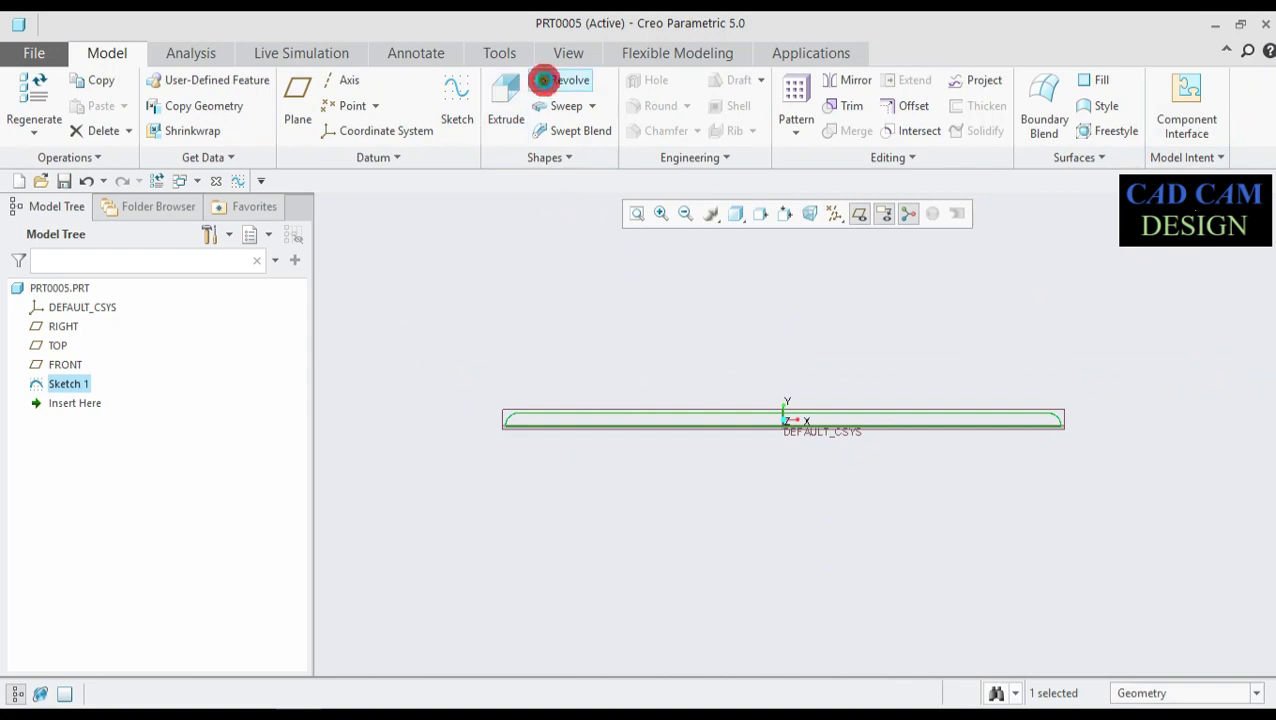
# Revolve the profile about its centre line, previewing a 120° angle.
pyautogui.click(541, 80)
pyautogui.scroll(5, 557, 430)
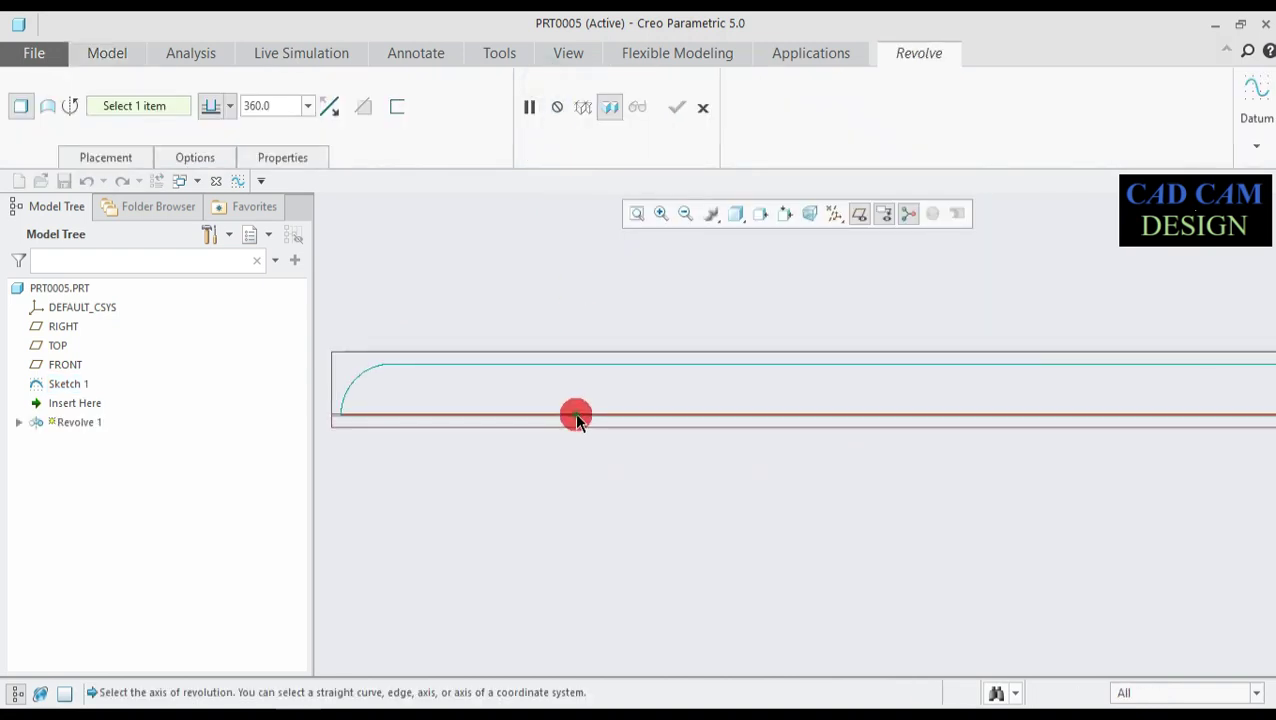
pyautogui.click(574, 414)
pyautogui.scroll(-3, 565, 432)
pyautogui.moveTo(565, 432); pyautogui.dragTo(570, 407, button='middle')
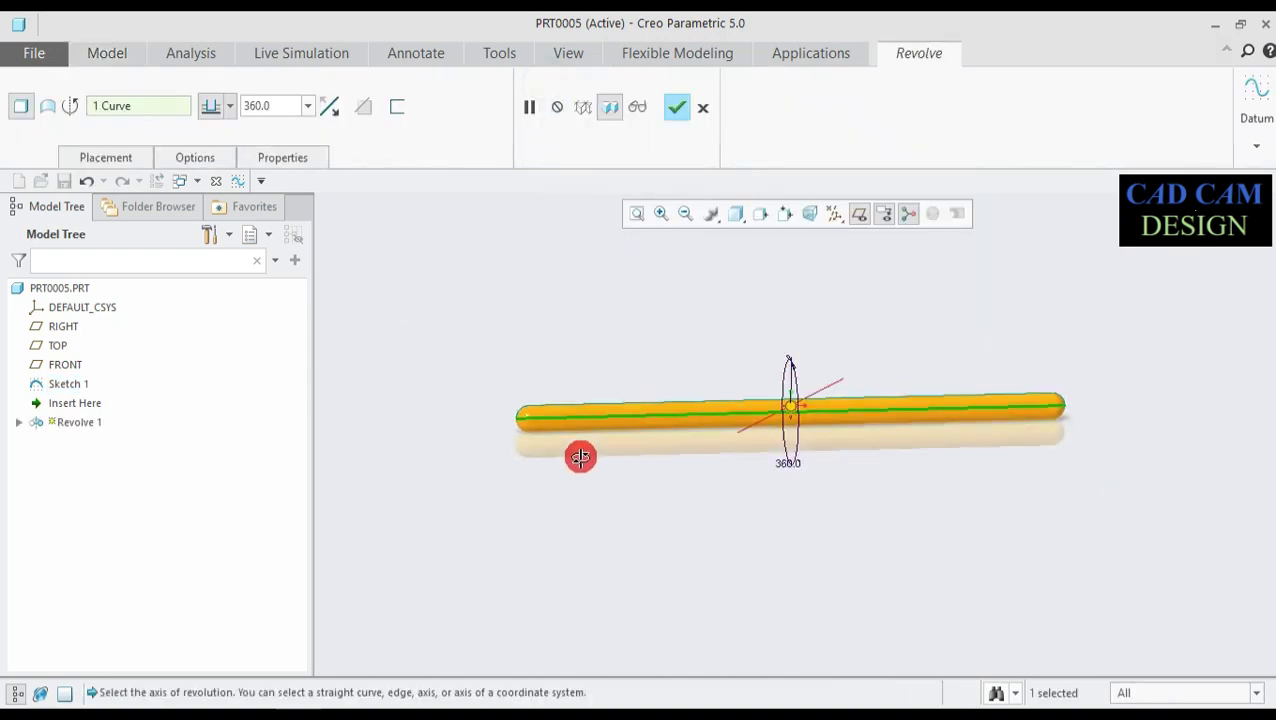
pyautogui.scroll(2, 576, 420)
pyautogui.scroll(-2, 576, 420)
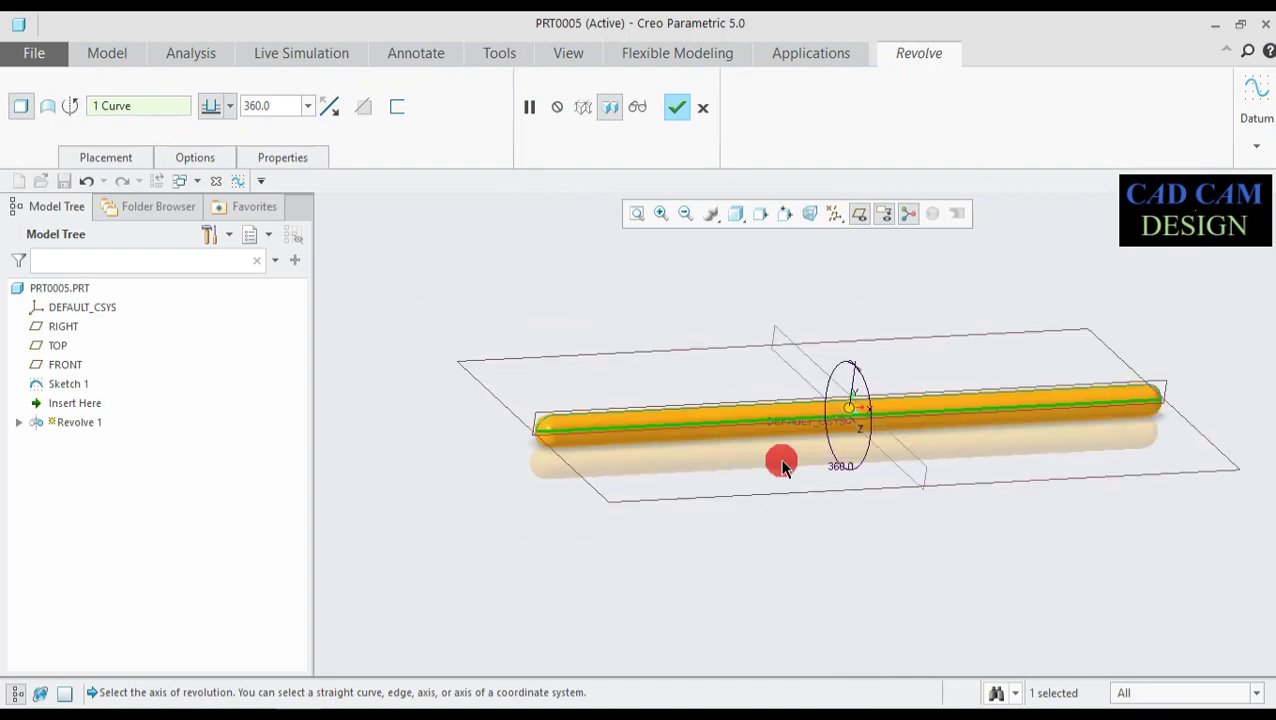
pyautogui.scroll(2, 848, 410)
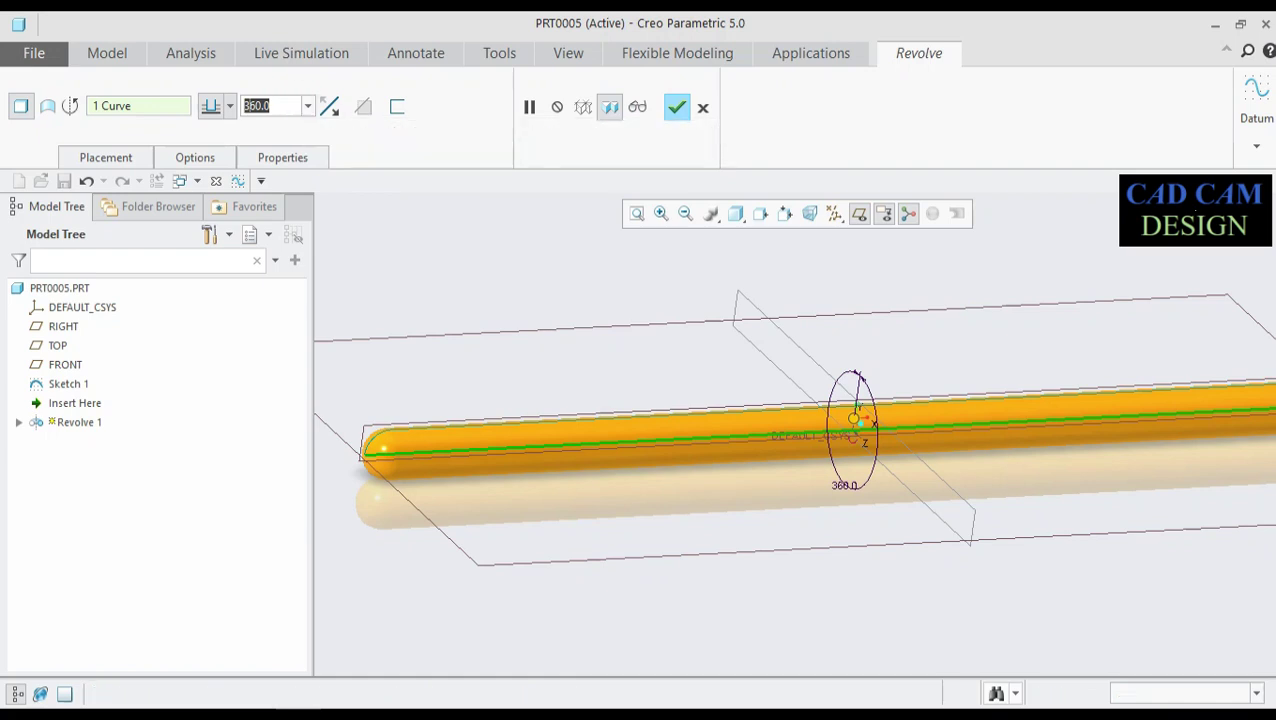
pyautogui.write('120')
pyautogui.press('Return')
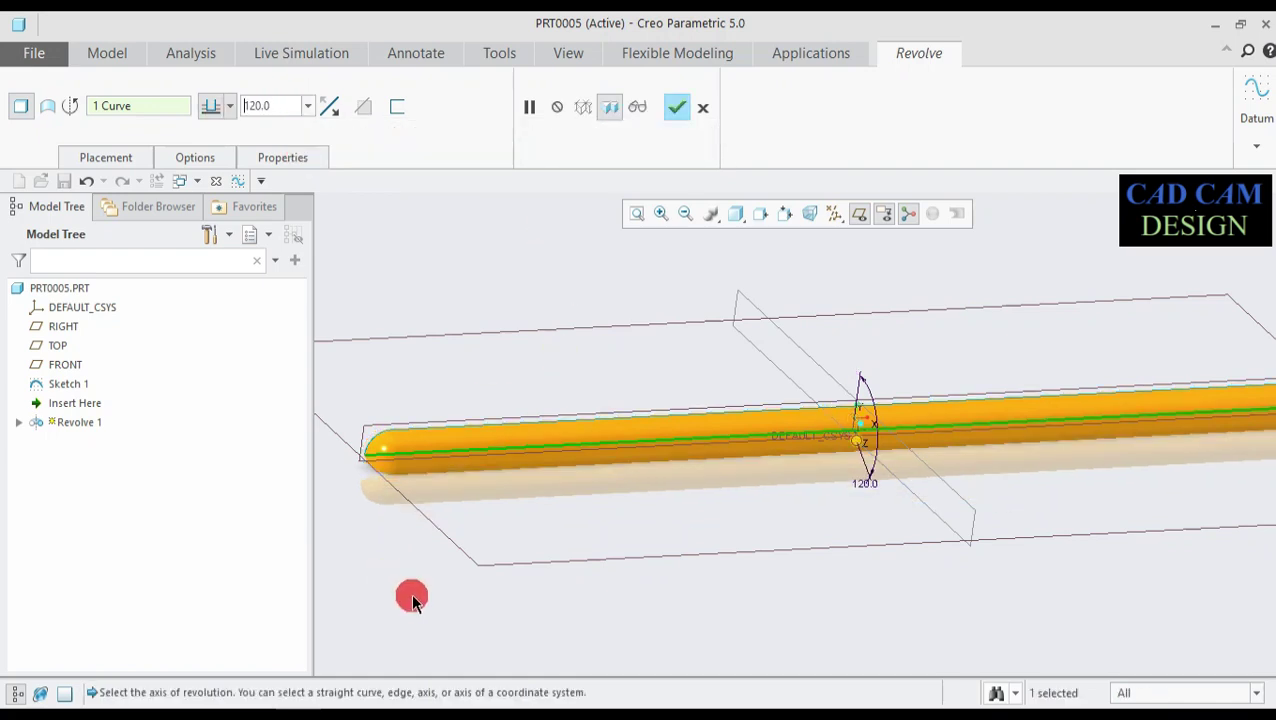
# Increase the revolve angle to 360° and complete Revolve 1.
pyautogui.moveTo(432, 540)
pyautogui.mouseDown(button='middle')
pyautogui.moveTo(511, 547)
pyautogui.moveTo(911, 407)
pyautogui.moveTo(1119, 493)
pyautogui.mouseUp(button='middle')
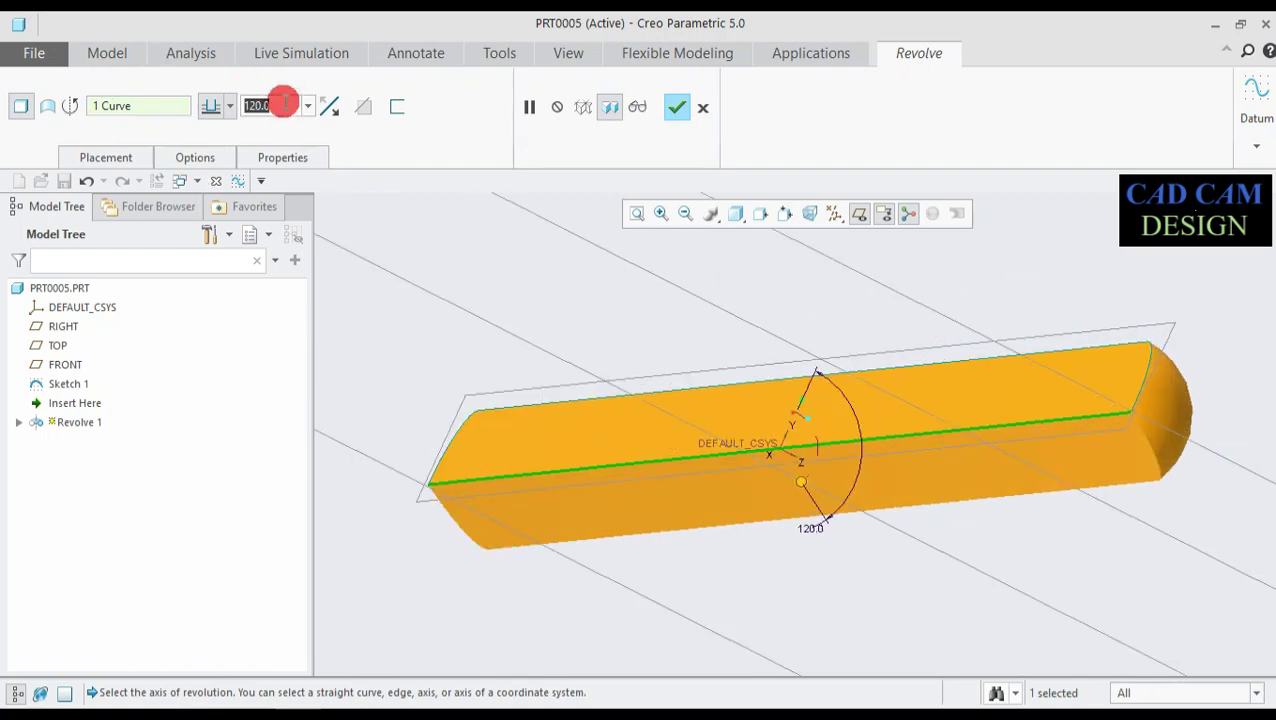
pyautogui.write('360')
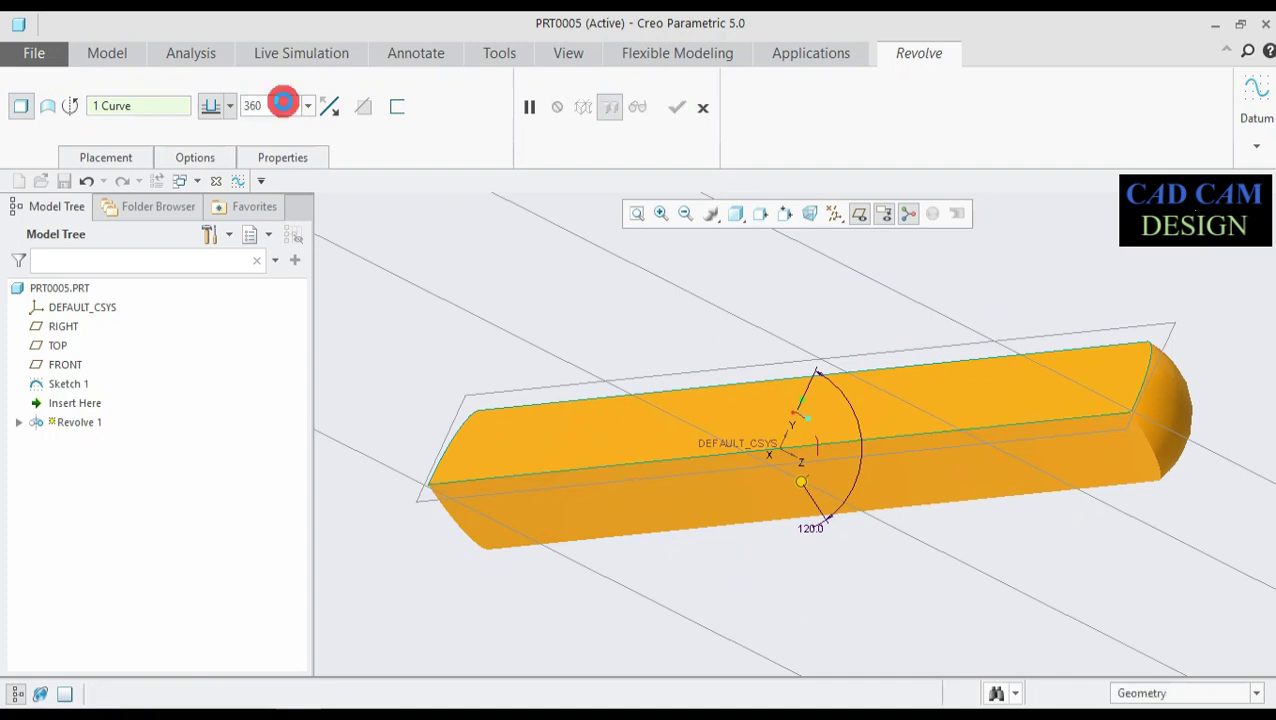
pyautogui.press('Return')
pyautogui.scroll(-3, 870, 300)
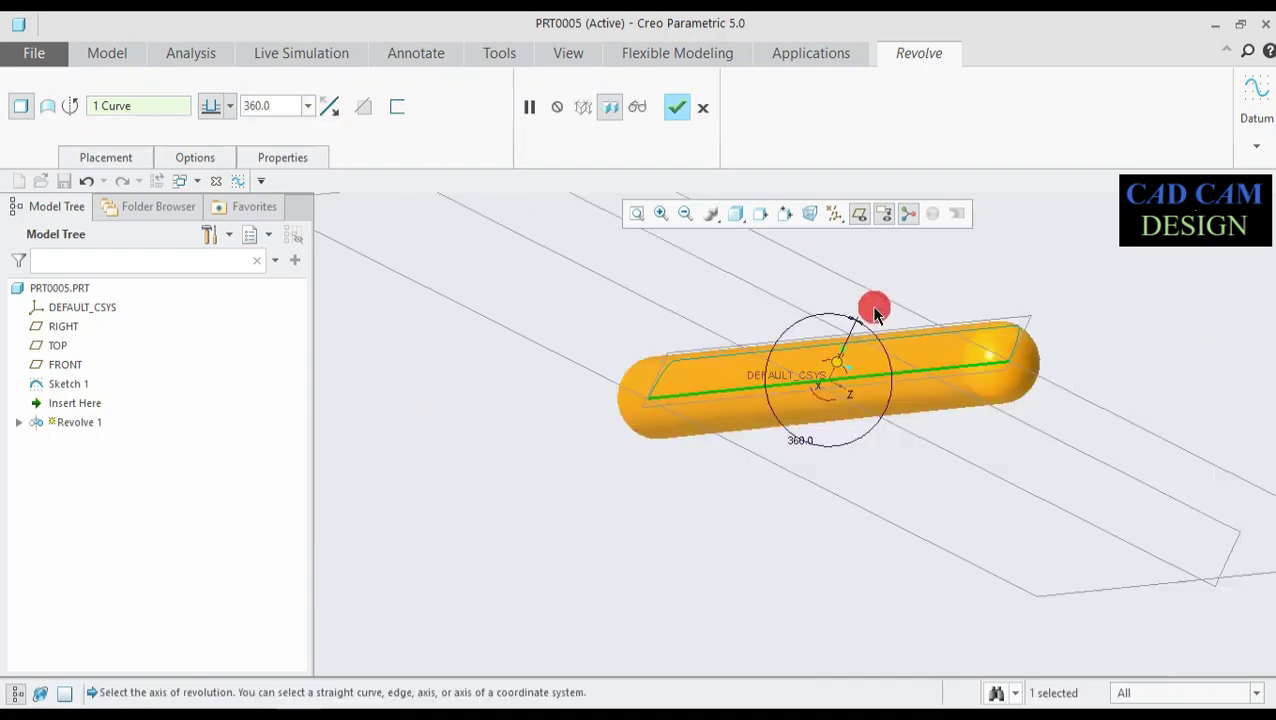
pyautogui.moveTo(874, 308)
pyautogui.mouseDown(button='middle')
pyautogui.moveTo(823, 360)
pyautogui.moveTo(782, 245)
pyautogui.mouseUp(button='middle')
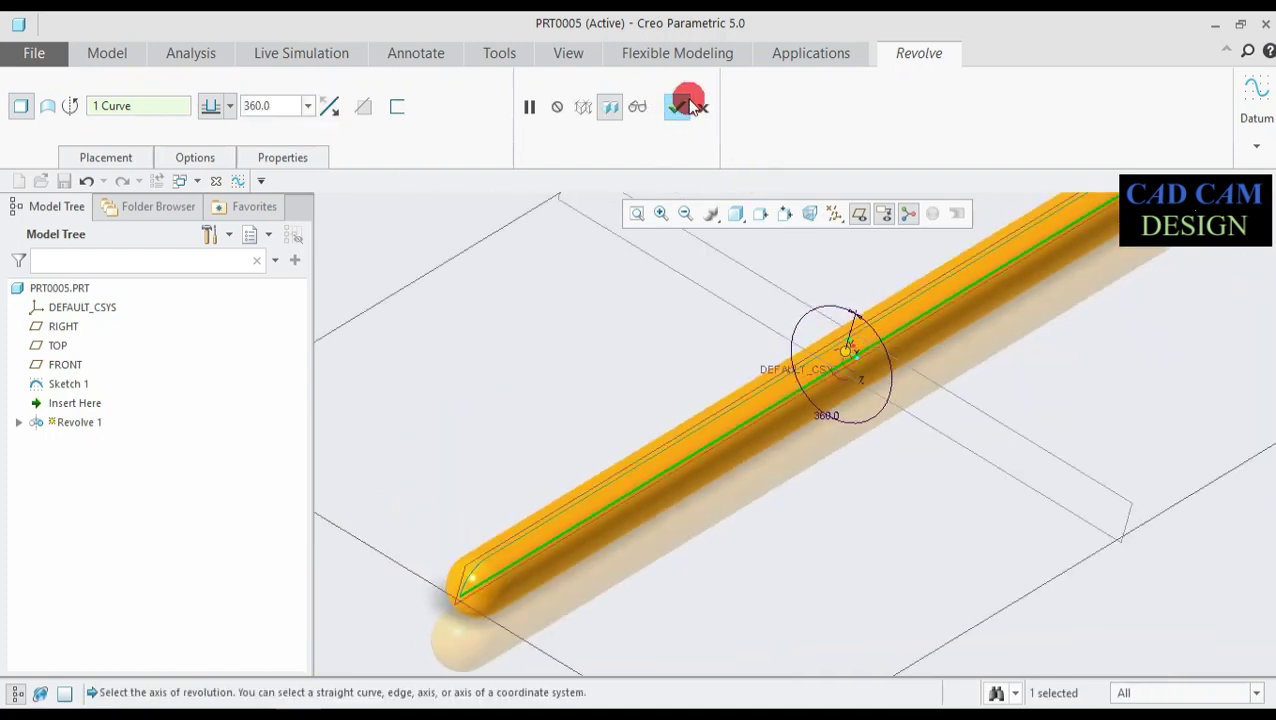
pyautogui.click(677, 106)
pyautogui.scroll(-3, 704, 345)
pyautogui.scroll(-2, 723, 325)
pyautogui.scroll(2, 764, 285)
pyautogui.scroll(1, 791, 252)
pyautogui.moveTo(792, 254)
pyautogui.mouseDown(button='middle')
pyautogui.moveTo(718, 310)
pyautogui.moveTo(791, 176)
pyautogui.mouseUp(button='middle')
# Turn off datum plane, annotation and spin centre display, and orbit the pin horizontal.
pyautogui.click(859, 213)
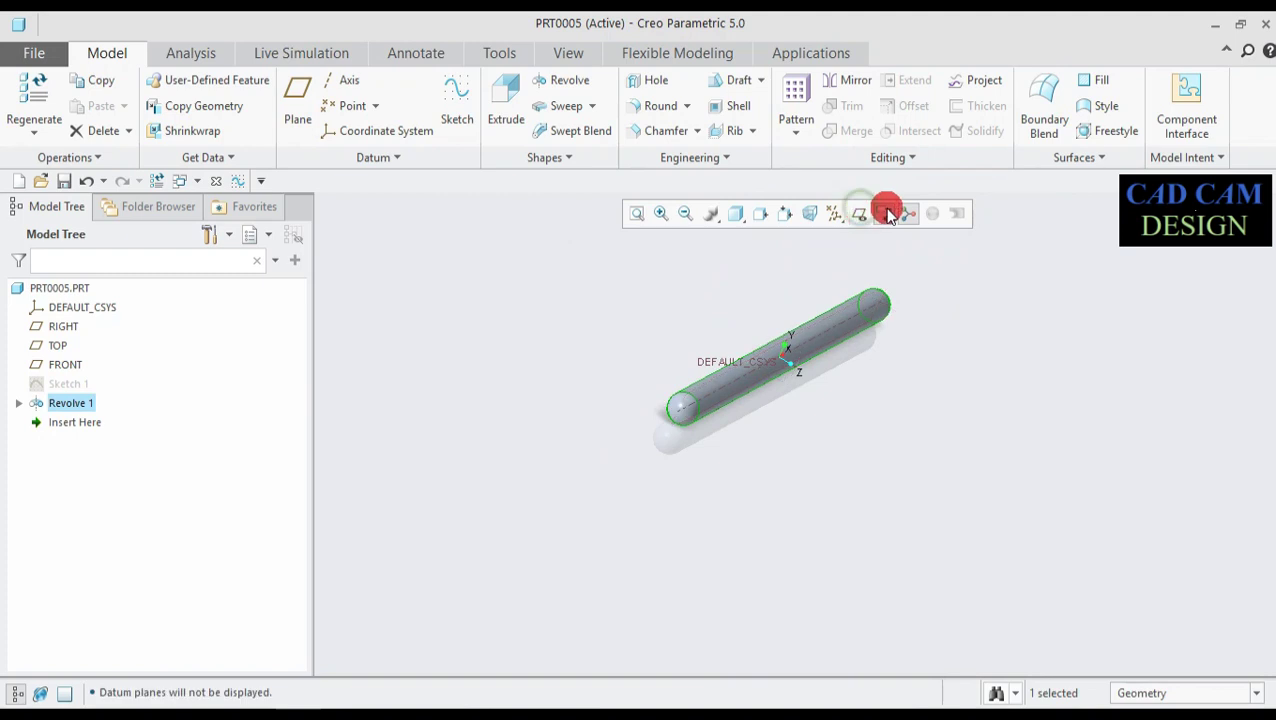
pyautogui.click(908, 213)
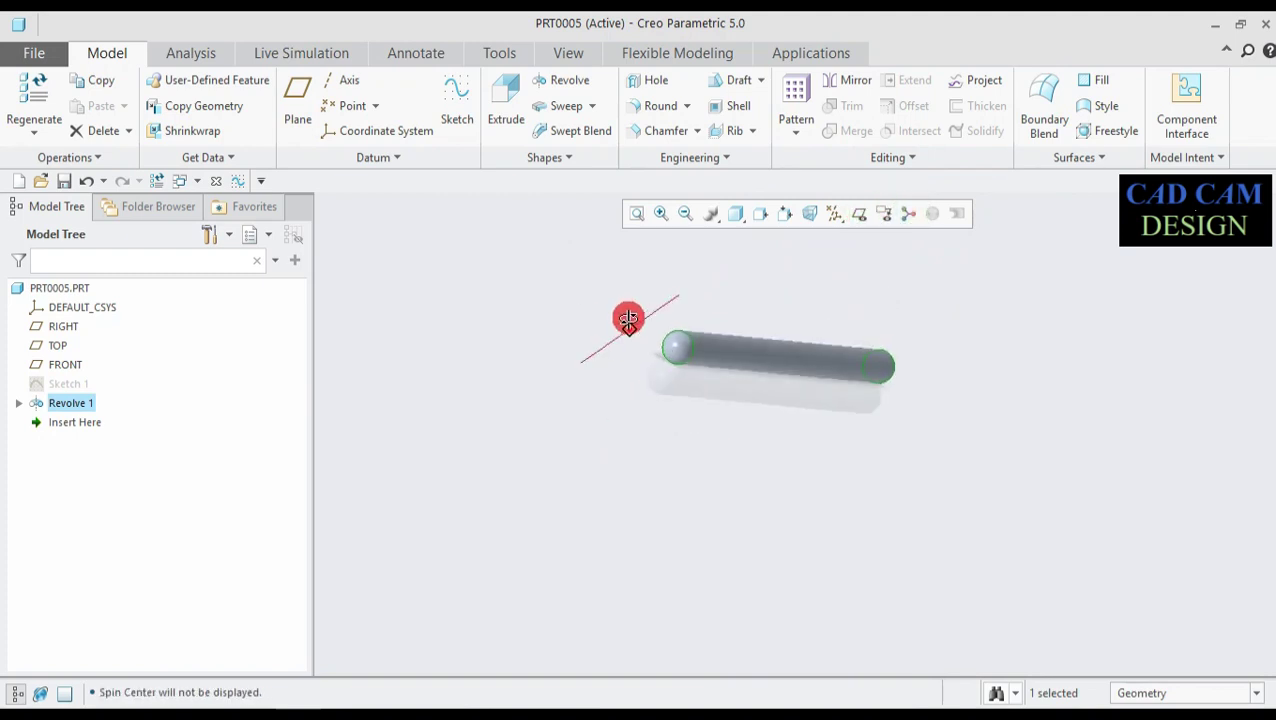
pyautogui.moveTo(627, 330); pyautogui.dragTo(628, 325, button='middle')
pyautogui.moveTo(638, 382)
pyautogui.mouseDown(button='middle')
pyautogui.moveTo(647, 390)
pyautogui.moveTo(632, 376)
pyautogui.mouseUp(button='middle')
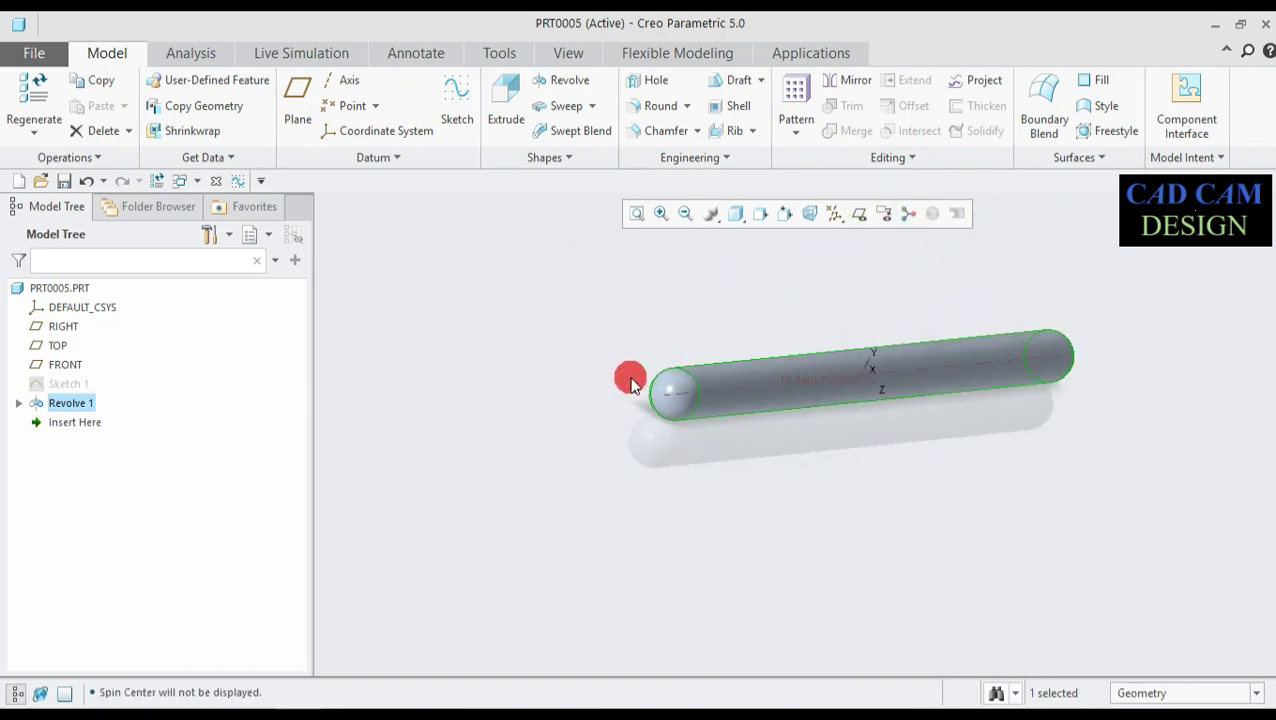
pyautogui.click(585, 55)
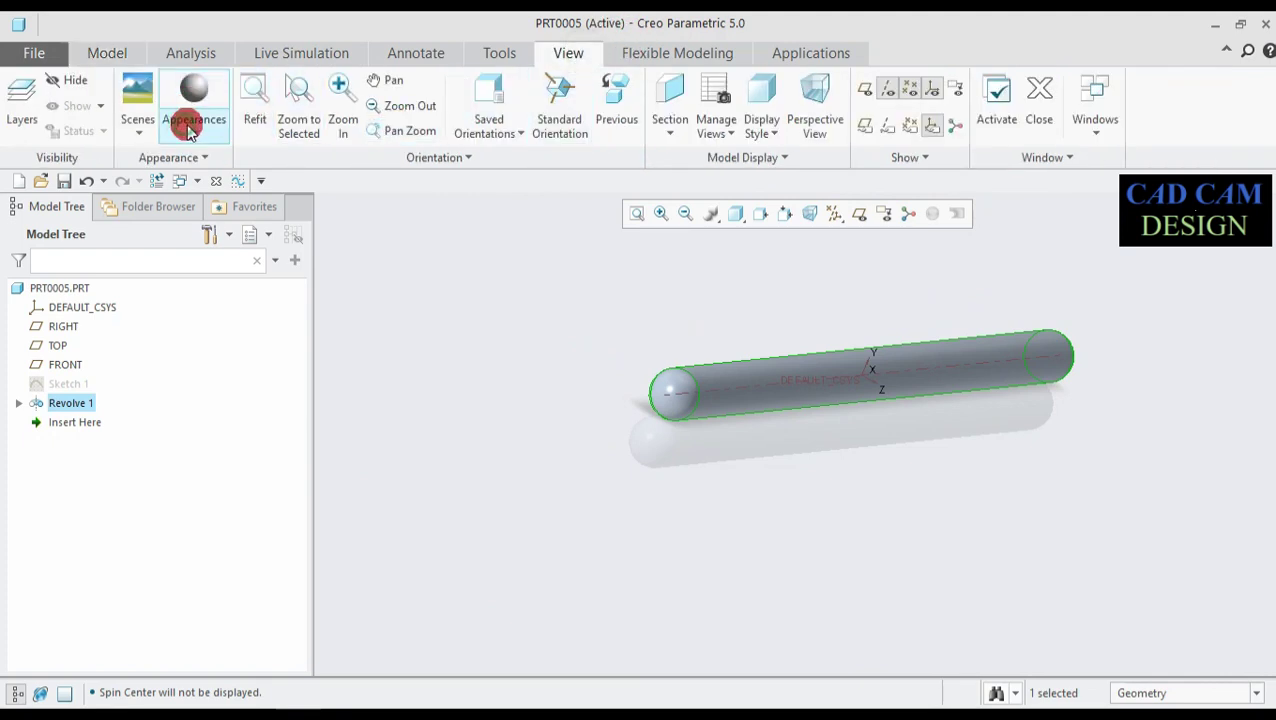
# Apply the ptc-std-chrome appearance to the whole rod.
pyautogui.click(190, 130)
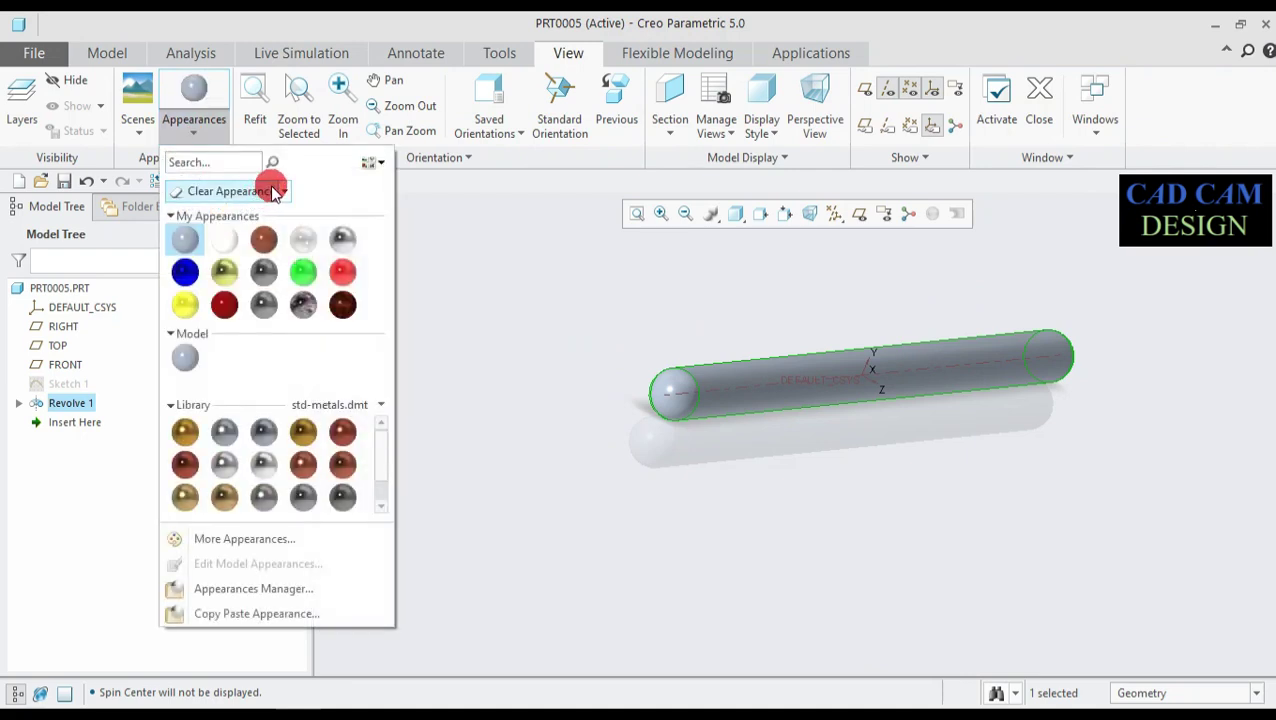
pyautogui.click(226, 472)
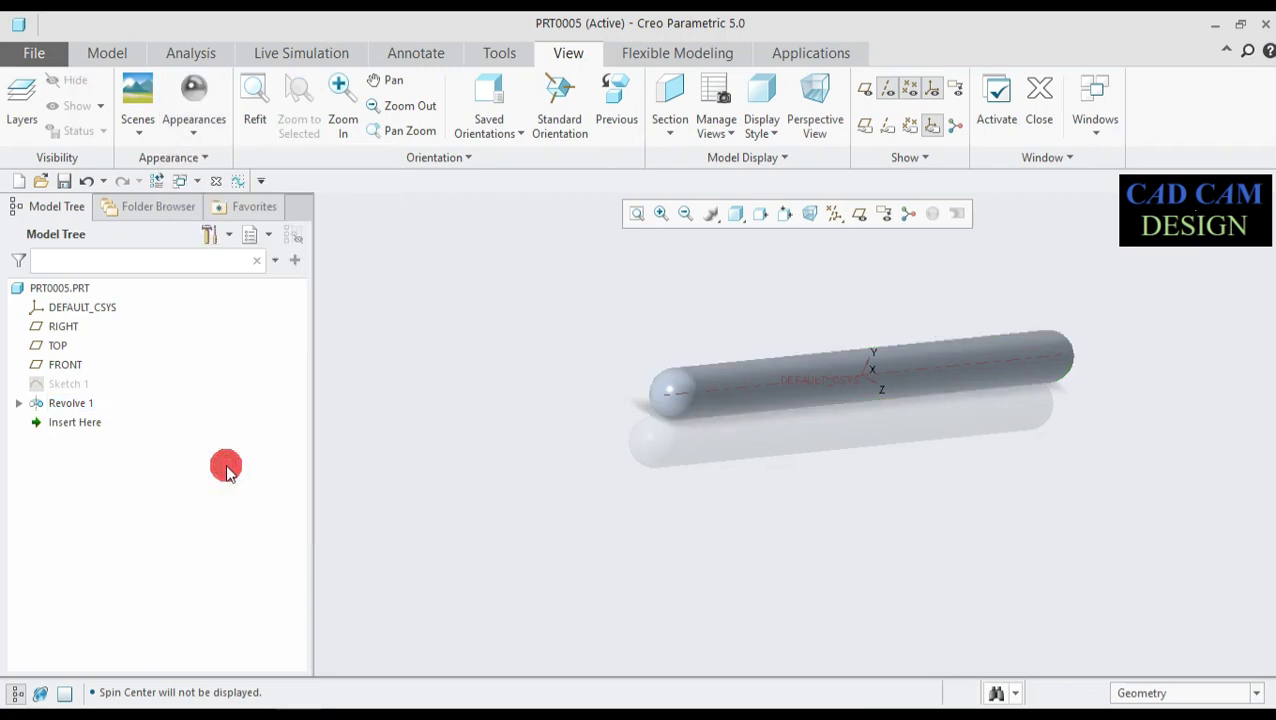
pyautogui.moveTo(524, 249)
pyautogui.mouseDown()
pyautogui.moveTo(940, 490)
pyautogui.moveTo(1240, 536)
pyautogui.mouseUp()
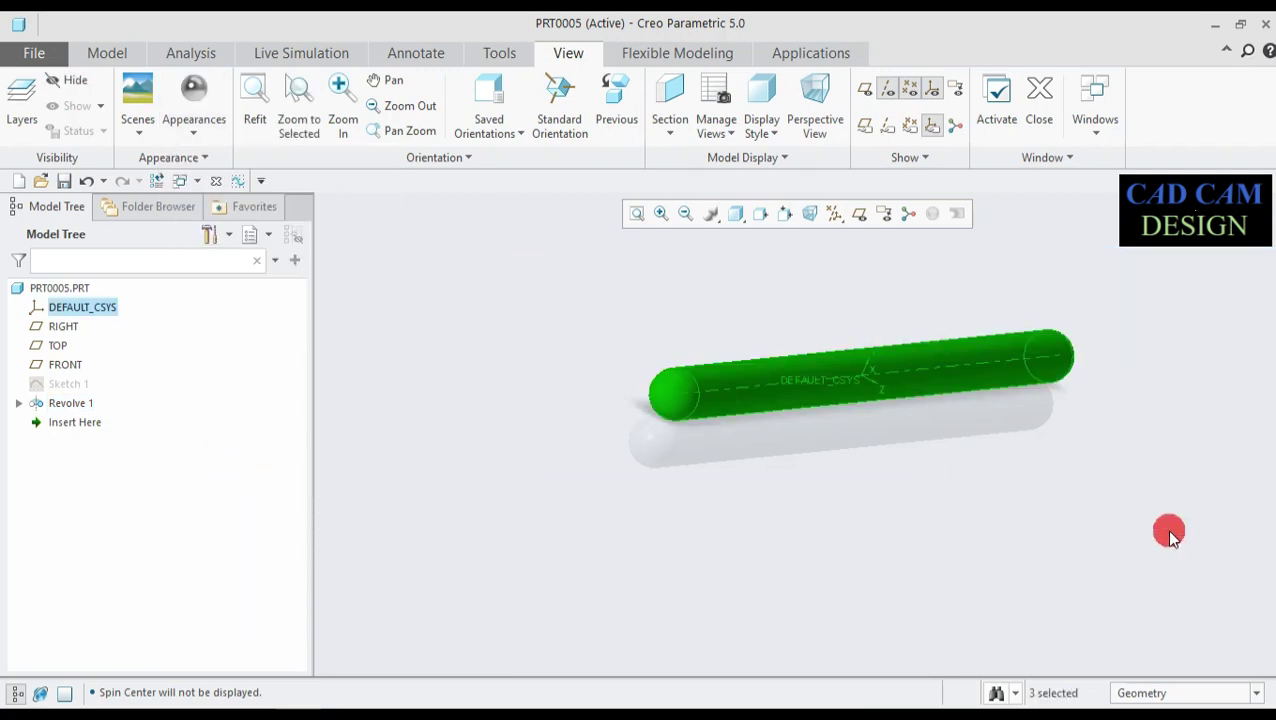
pyautogui.click(190, 88)
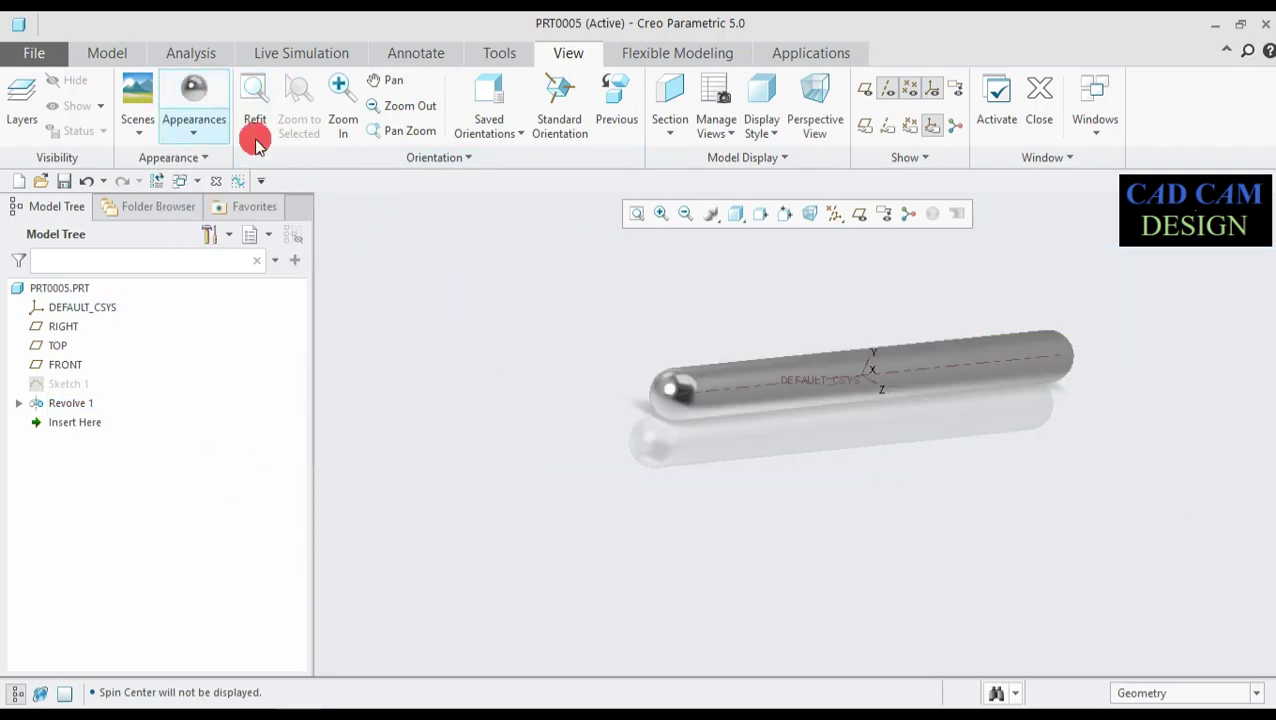
# Orbit and zoom the rod to inspect the chrome finish end-on.
pyautogui.moveTo(559, 320)
pyautogui.mouseDown(button='middle')
pyautogui.moveTo(595, 313)
pyautogui.moveTo(666, 356)
pyautogui.moveTo(897, 299)
pyautogui.mouseUp(button='middle')
pyautogui.scroll(2, 897, 295)
pyautogui.scroll(2, 899, 320)
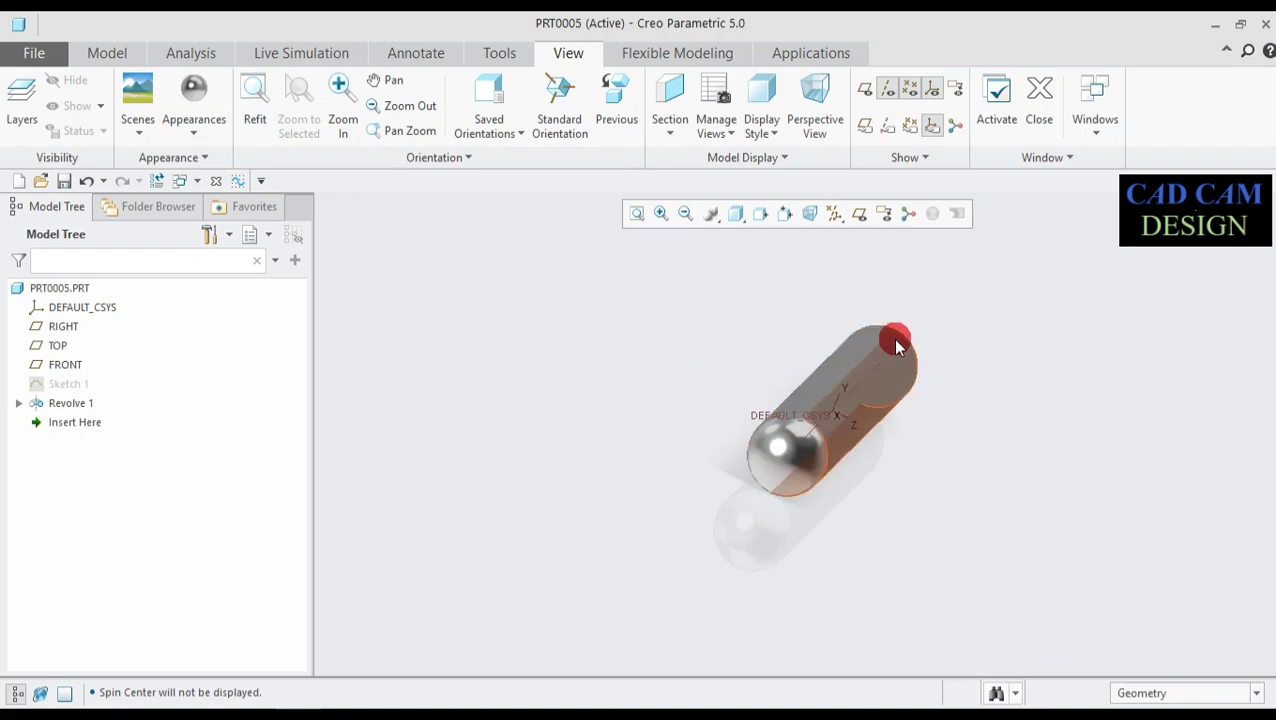
pyautogui.scroll(4, 880, 390)
pyautogui.moveTo(822, 541)
pyautogui.mouseDown(button='middle')
pyautogui.moveTo(806, 535)
pyautogui.moveTo(803, 553)
pyautogui.moveTo(823, 550)
pyautogui.moveTo(816, 508)
pyautogui.moveTo(819, 566)
pyautogui.moveTo(733, 645)
pyautogui.moveTo(744, 584)
pyautogui.mouseUp(button='middle')
pyautogui.scroll(5, 806, 541)
pyautogui.scroll(-5, 809, 541)
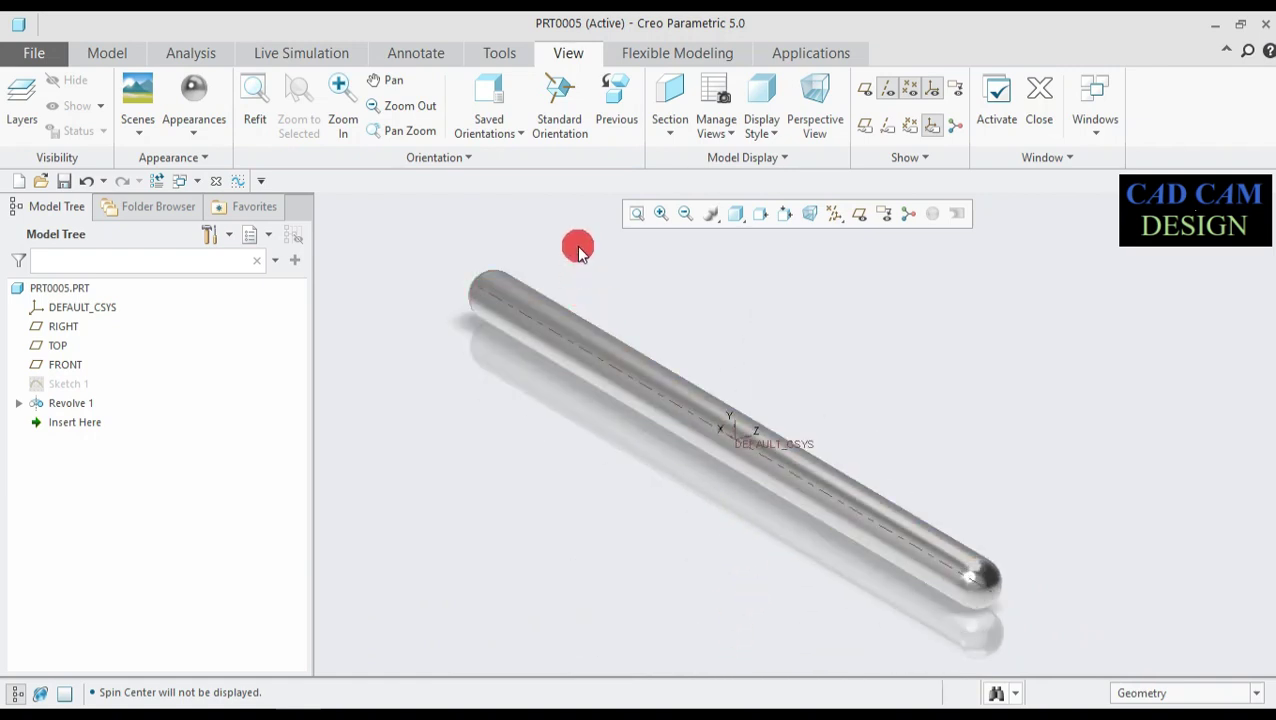
pyautogui.click(795, 55)
# Switch to Render Studio real-time rendering and bring up the image render settings.
pyautogui.click(636, 95)
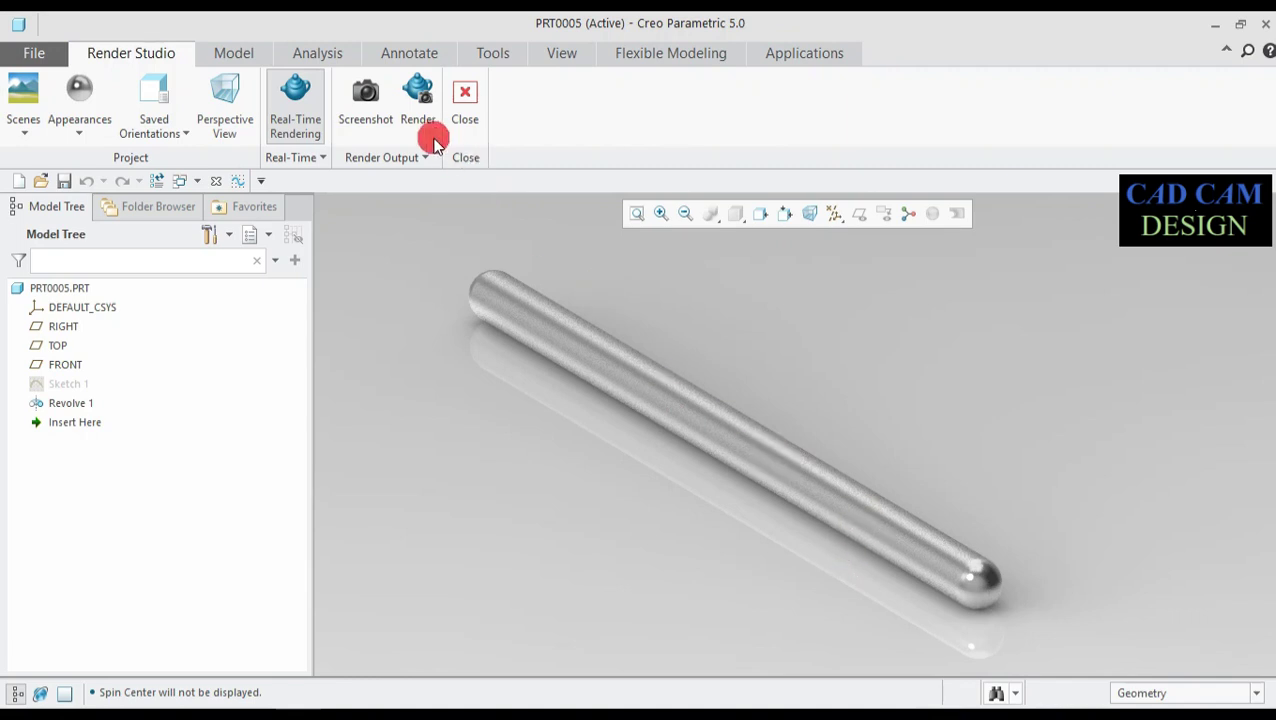
pyautogui.click(417, 100)
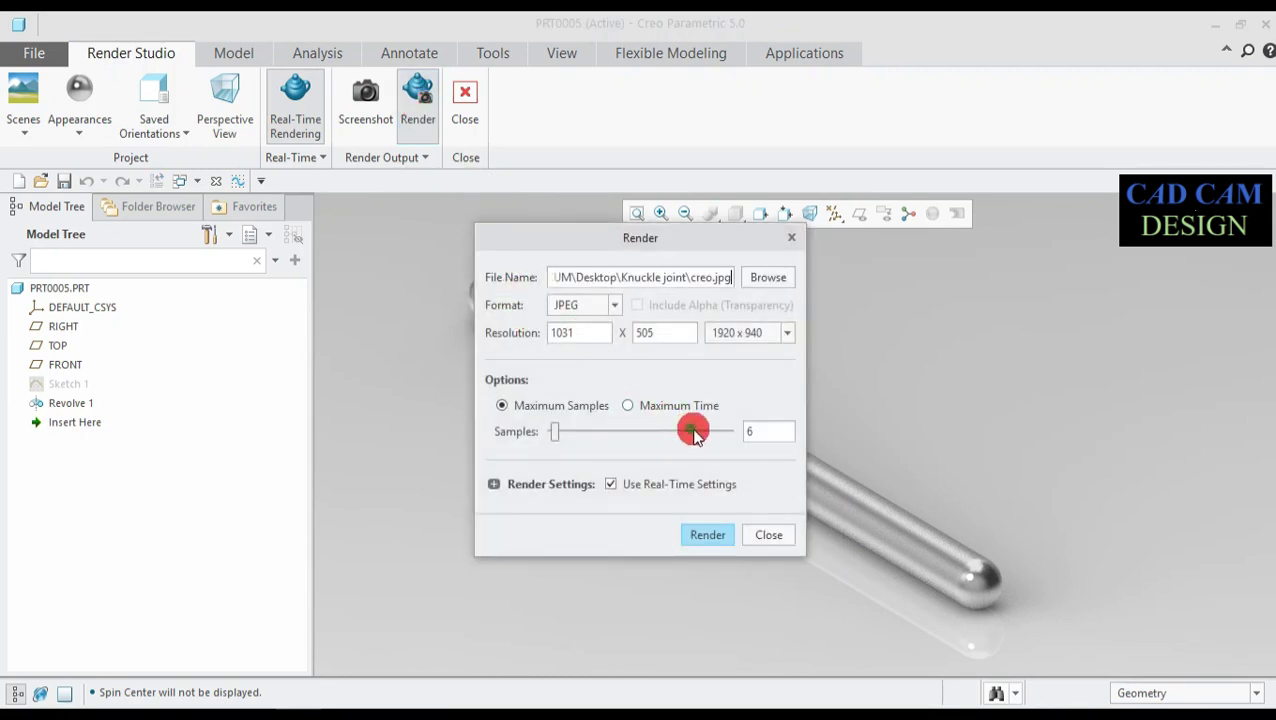
# Render the pin at 256 samples and 1920 x 940 to 'P5 Tapper pin.jpg'.
pyautogui.moveTo(689, 430); pyautogui.dragTo(740, 422)
pyautogui.click(712, 279)
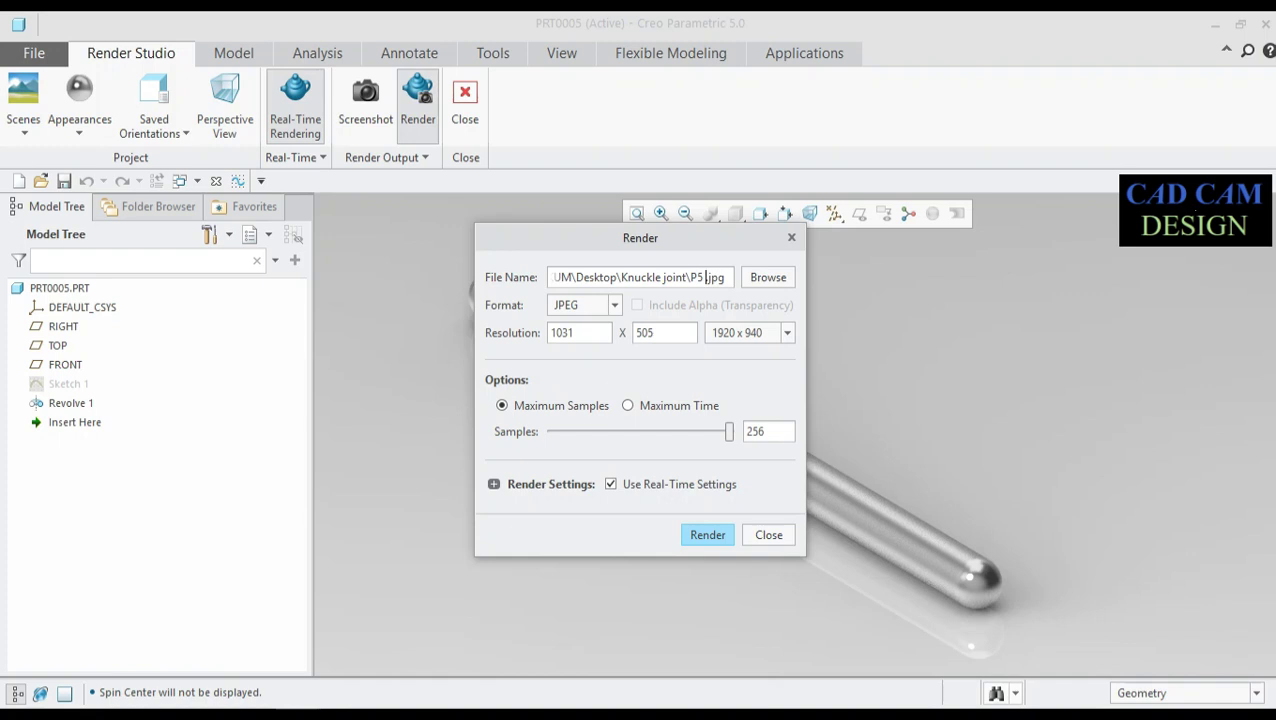
pyautogui.write('e jo')
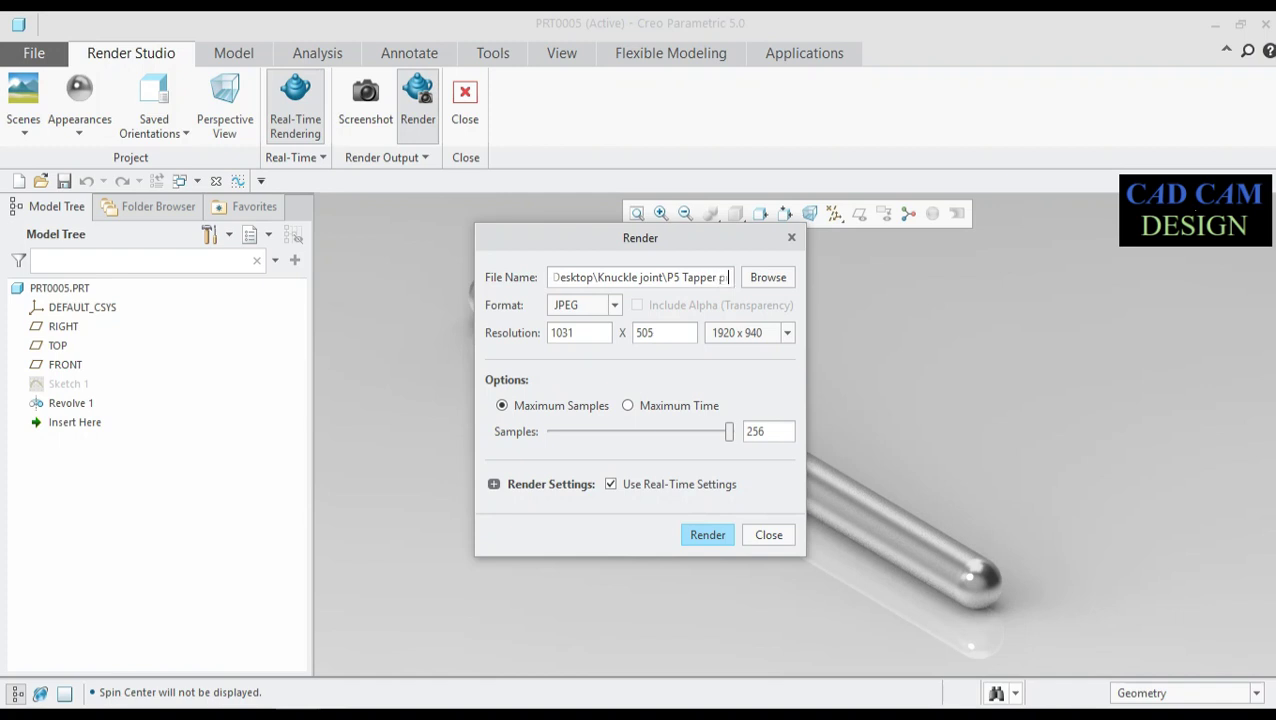
pyautogui.write('in.jpg')
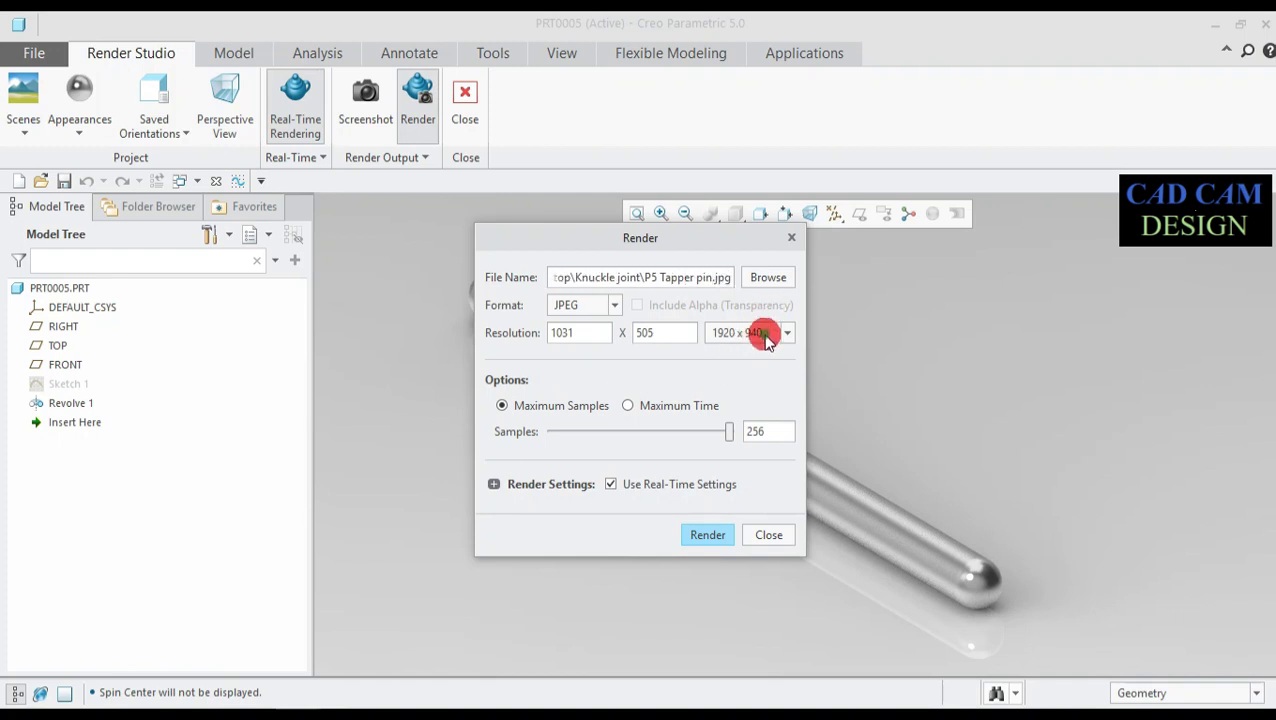
pyautogui.click(752, 332)
pyautogui.click(755, 355)
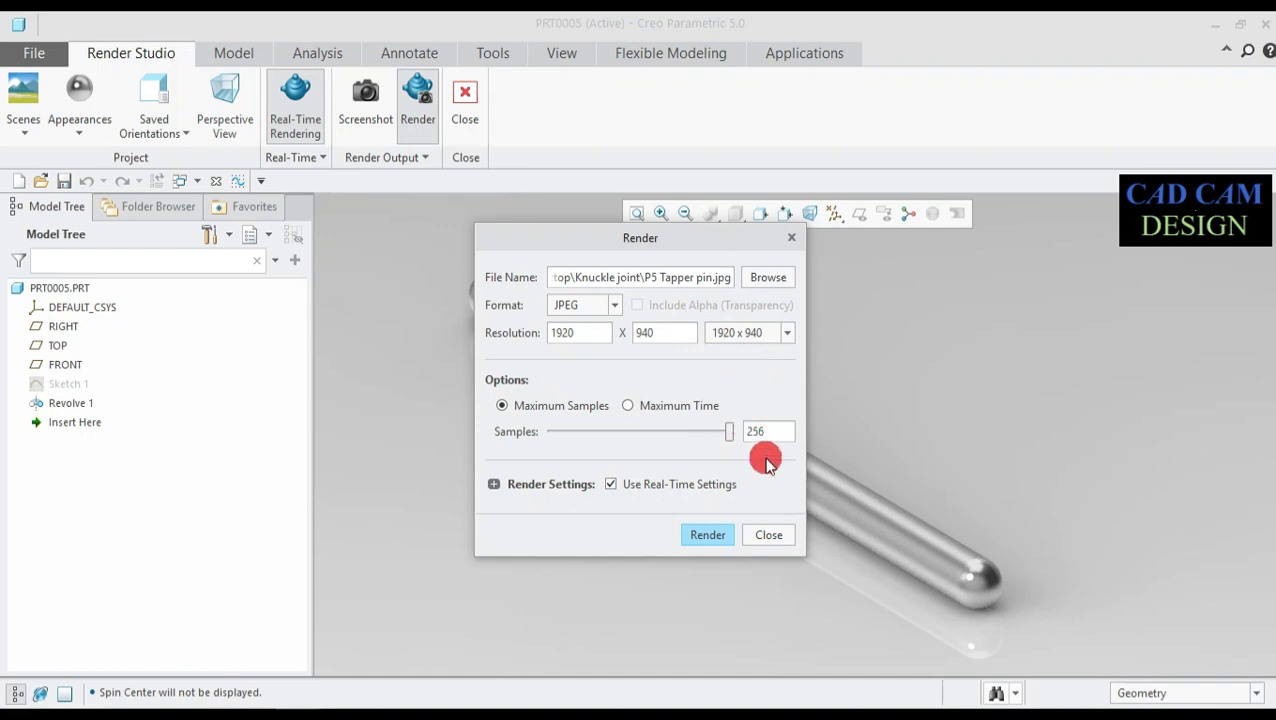
pyautogui.click(710, 535)
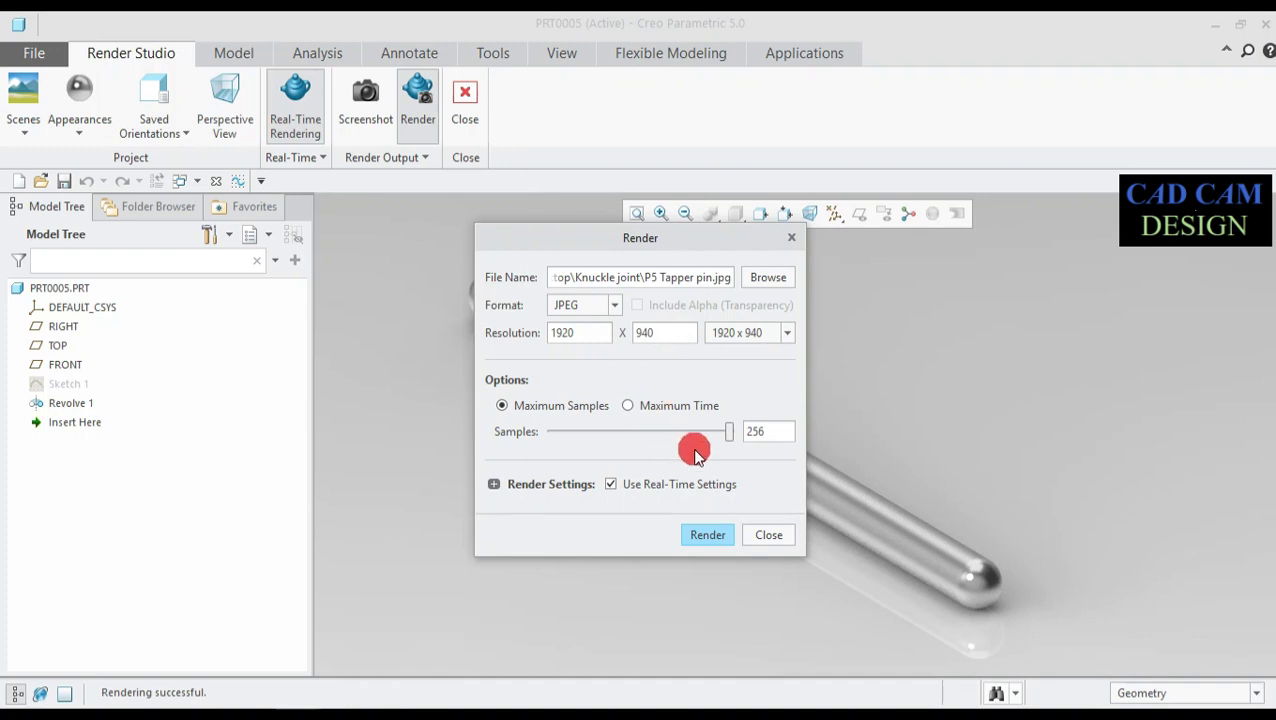
# Exit Render Studio to the shaded modelling view, orbiting the chrome pin back to horizontal.
pyautogui.click(771, 533)
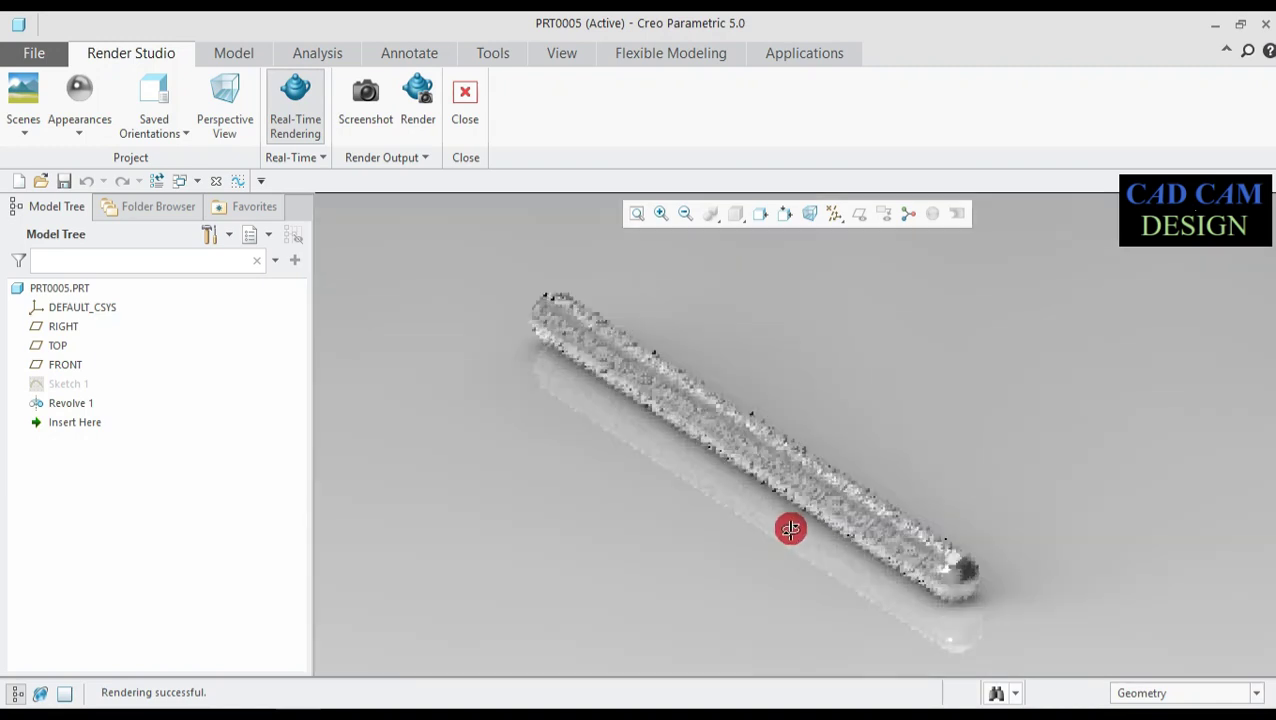
pyautogui.moveTo(797, 537); pyautogui.dragTo(773, 510, button='middle')
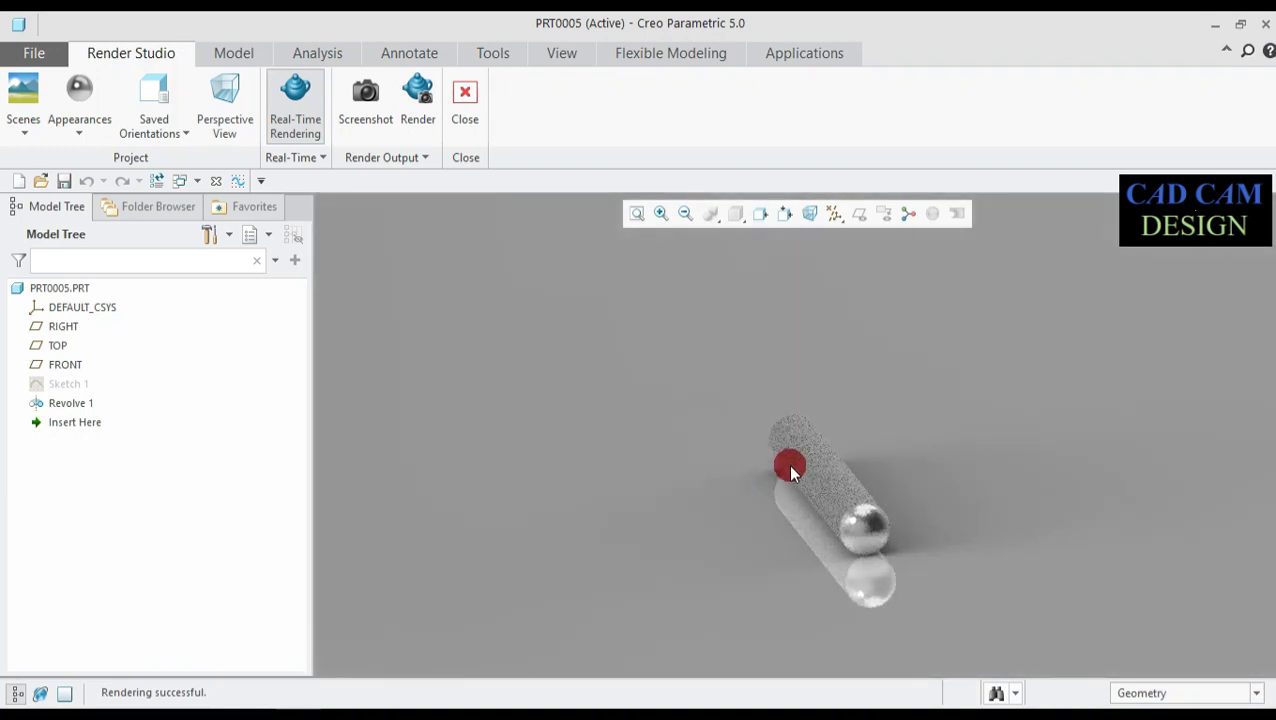
pyautogui.scroll(-3, 789, 465)
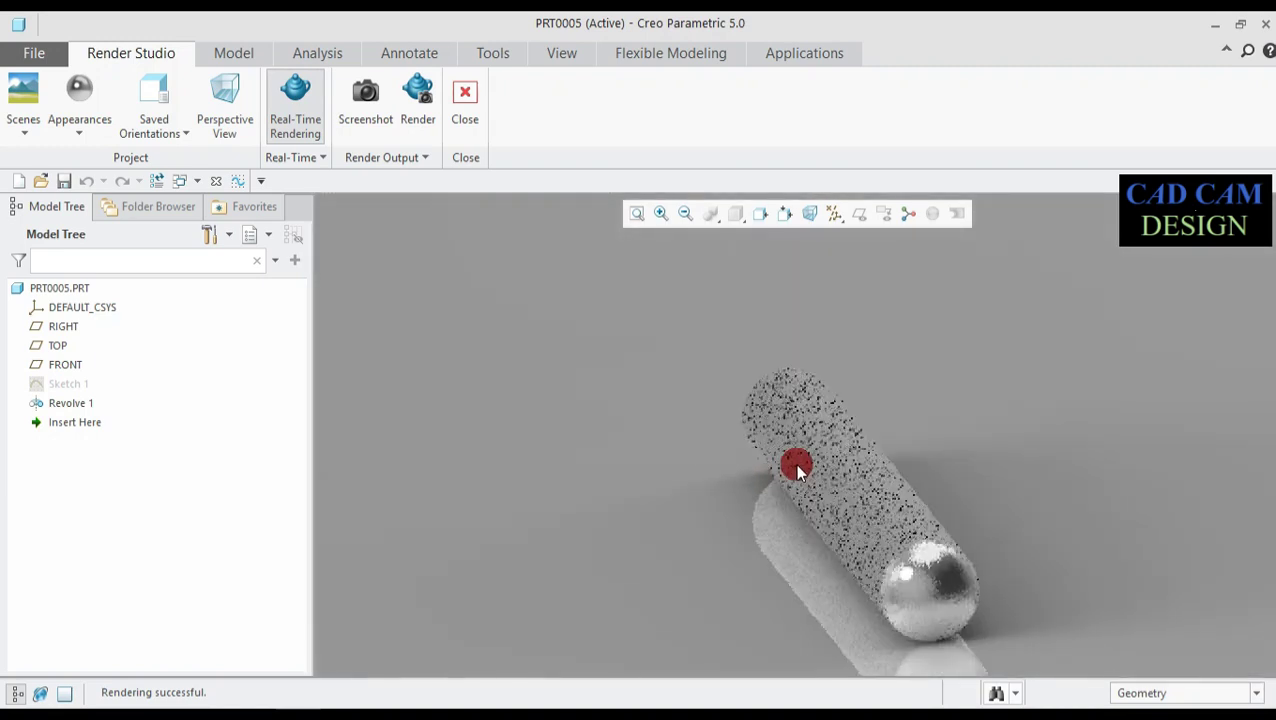
pyautogui.click(467, 95)
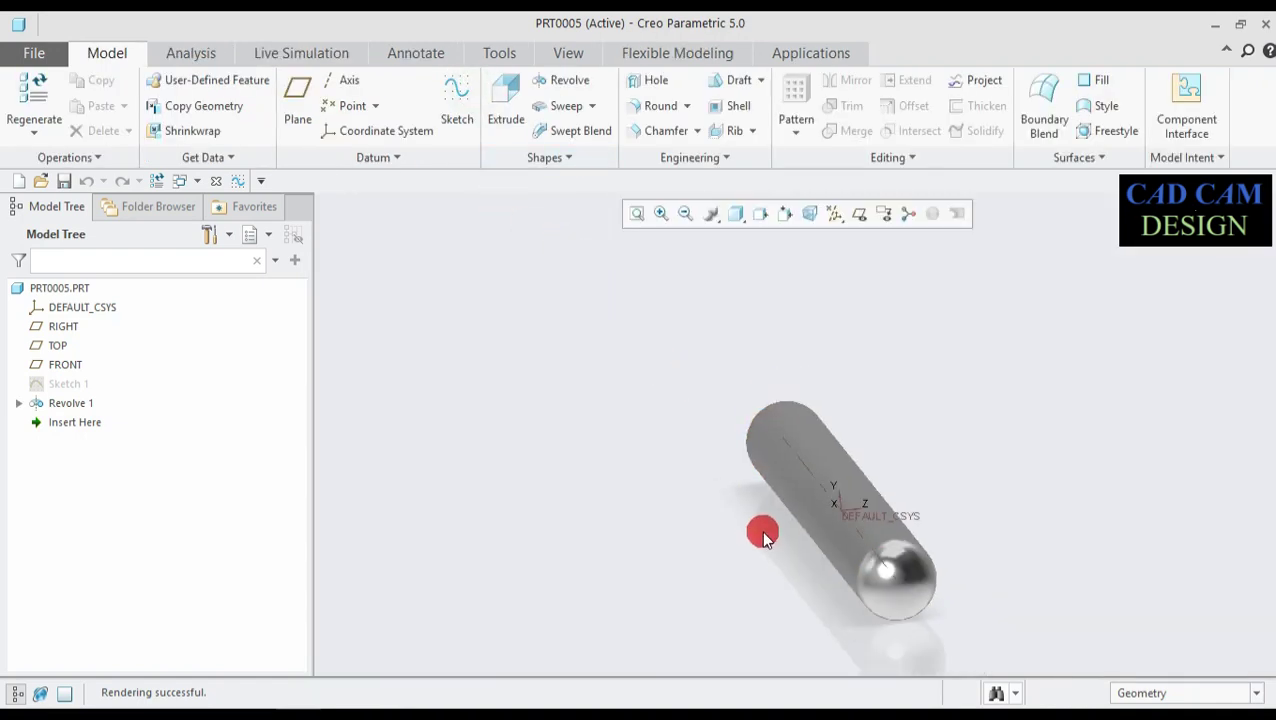
pyautogui.moveTo(760, 530); pyautogui.dragTo(776, 526, button='middle')
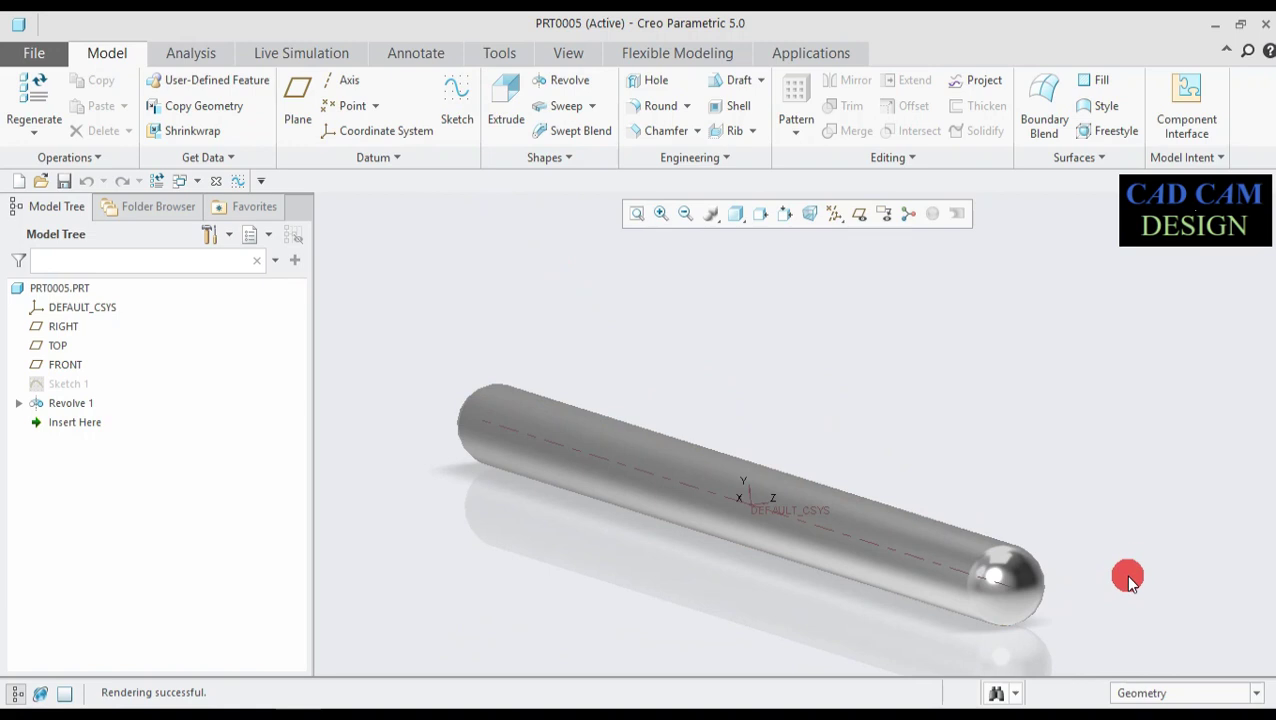
# Save PRT0005 into the Knuckle joint folder on the Desktop.
pyautogui.click(59, 58)
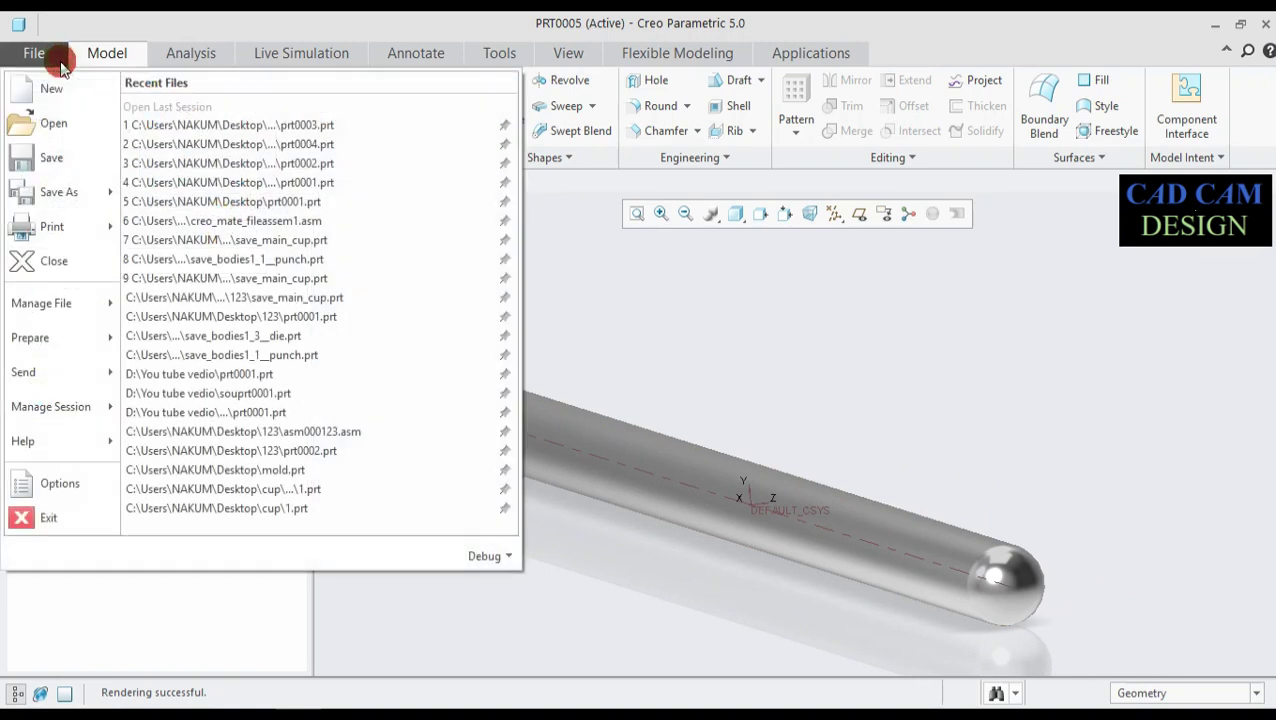
pyautogui.click(72, 163)
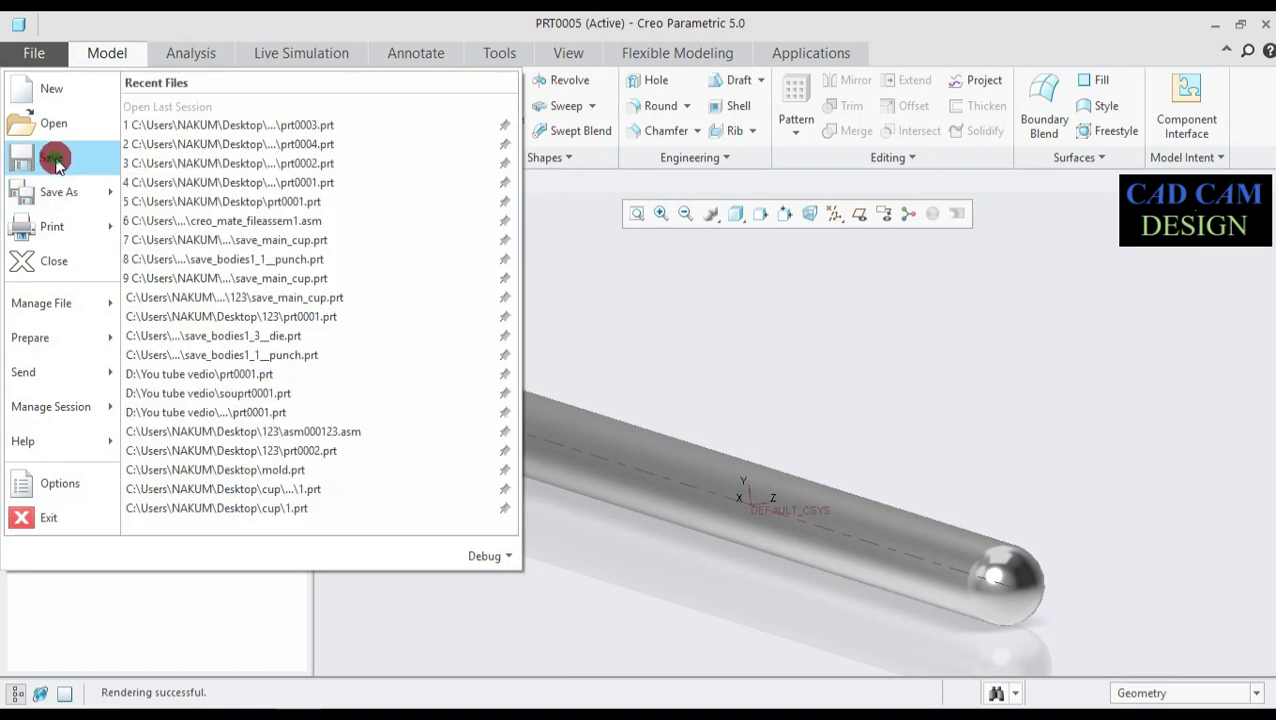
pyautogui.click(369, 222)
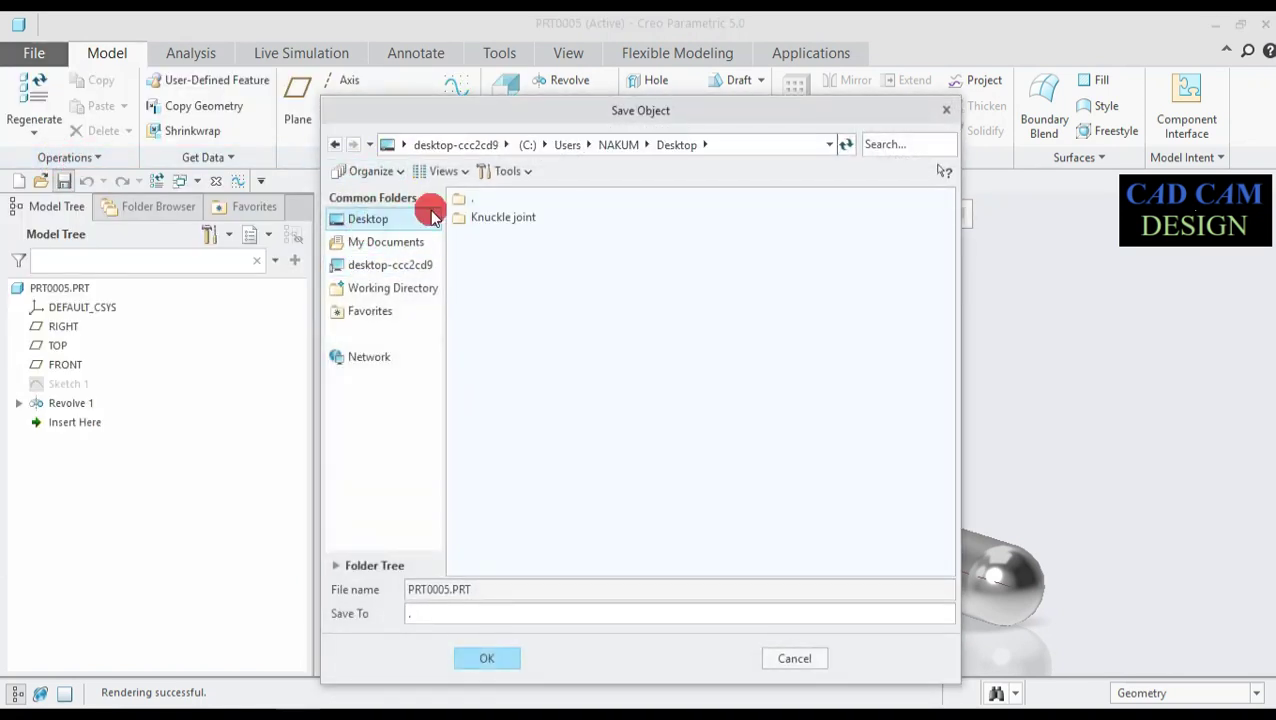
pyautogui.doubleClick(478, 216)
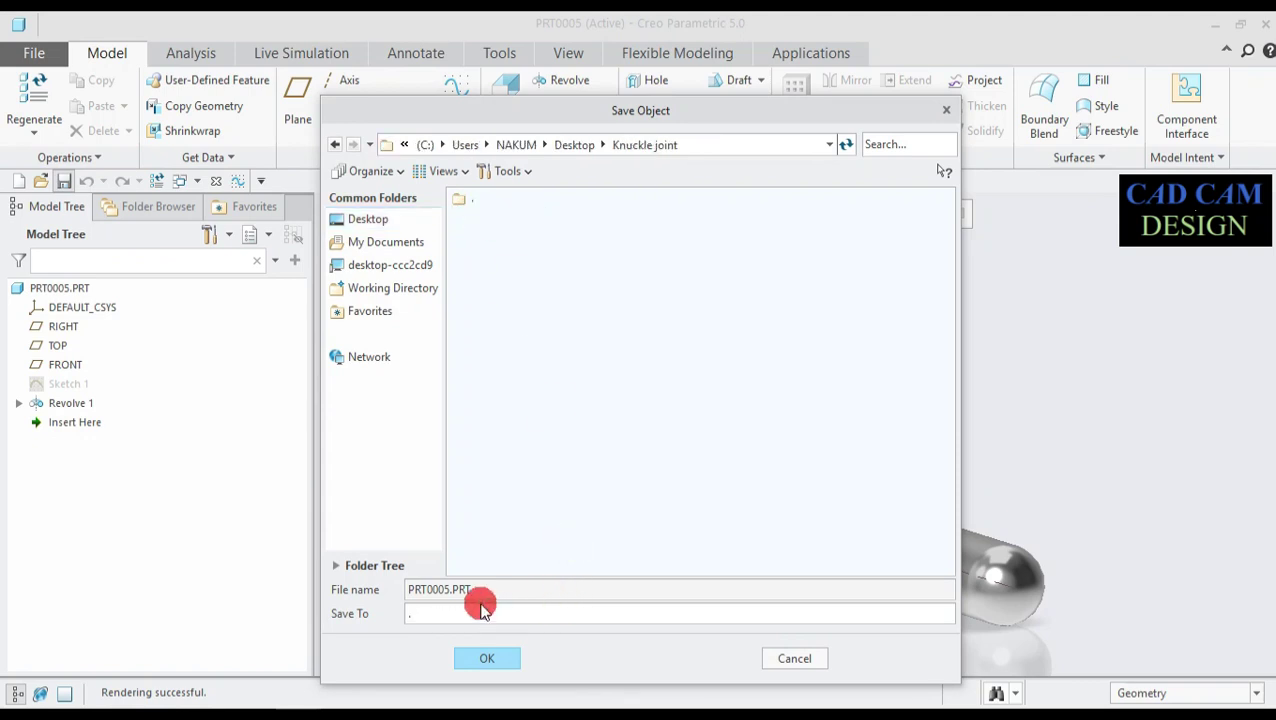
pyautogui.click(487, 658)
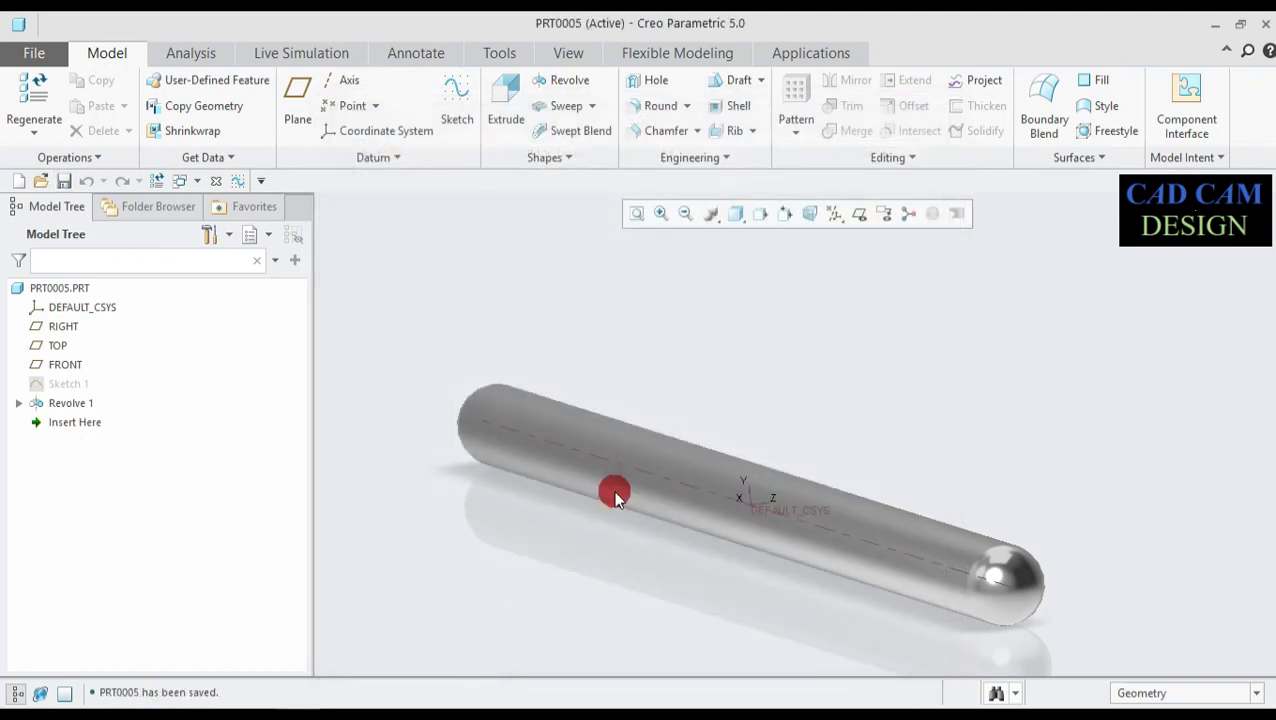